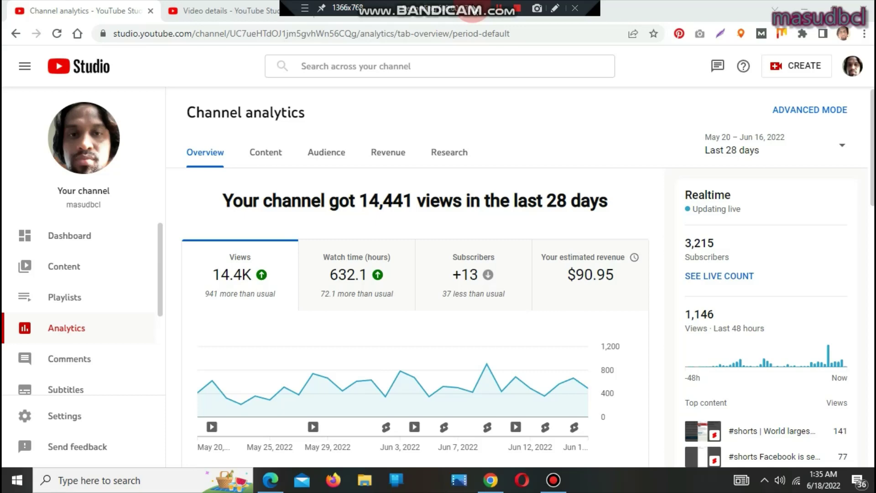
Open the Research section of the channel analytics.
left_click(448, 155)
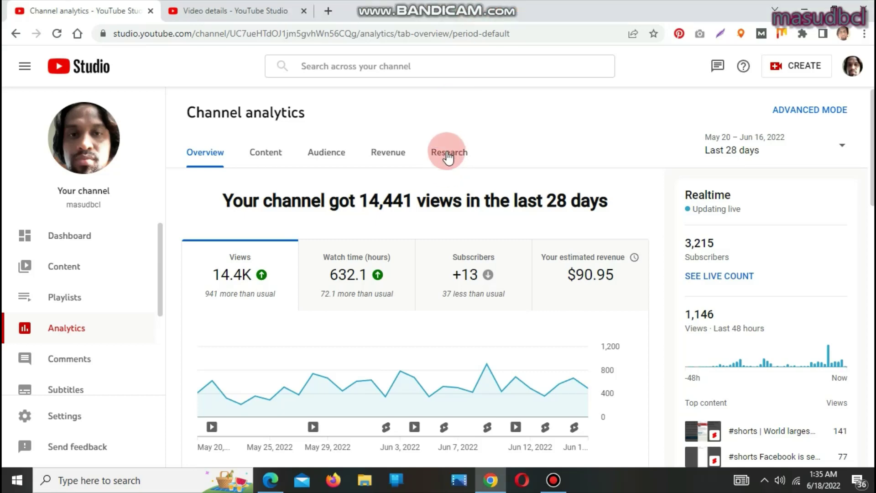
left_click(852, 73)
left_click(742, 167)
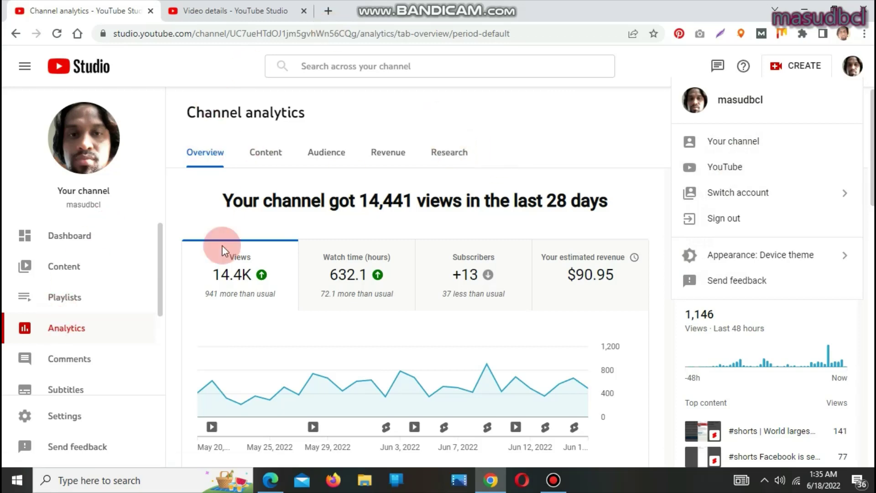
left_click(445, 158)
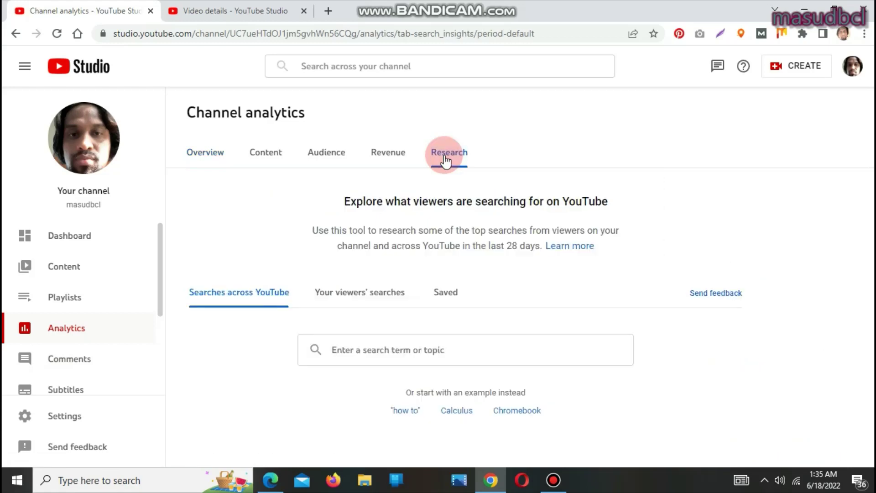
Check the Pinterest video's existing tags, and search the terms used across YouTube for "Pinterest".
left_click(362, 354)
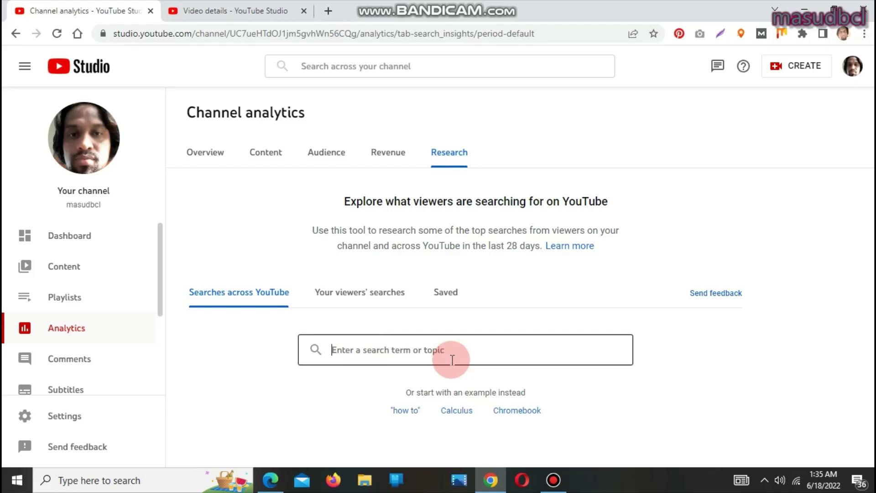
left_click(265, 8)
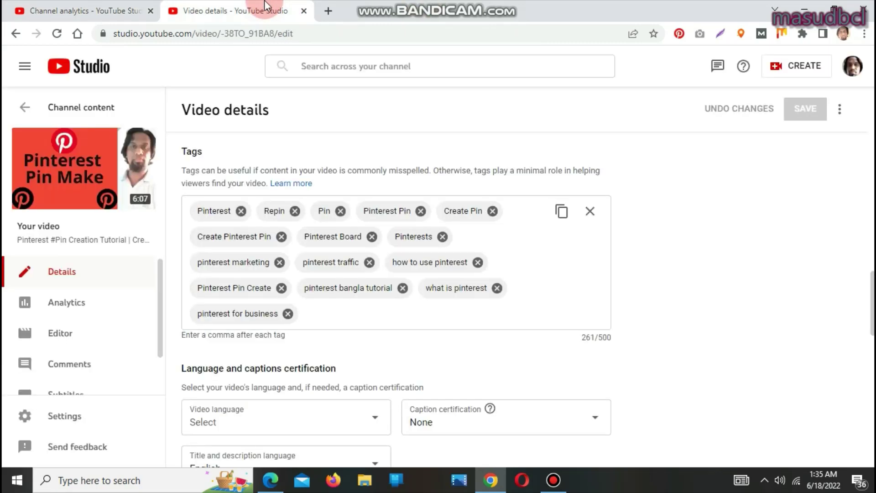
mouse_move(68, 173)
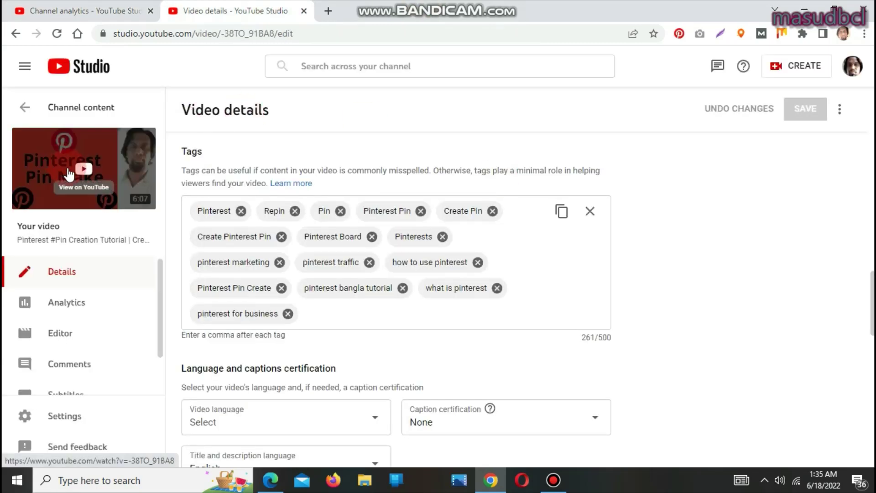
left_click(65, 6)
left_click(367, 352)
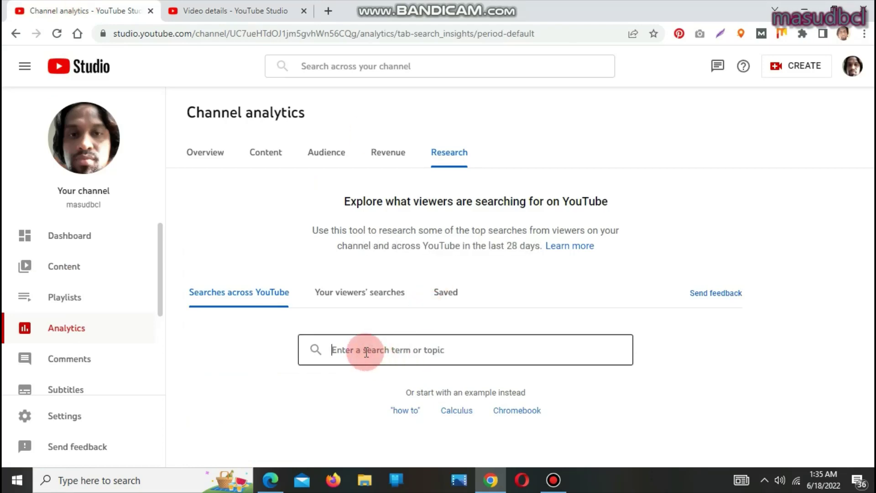
type("Pinterest")
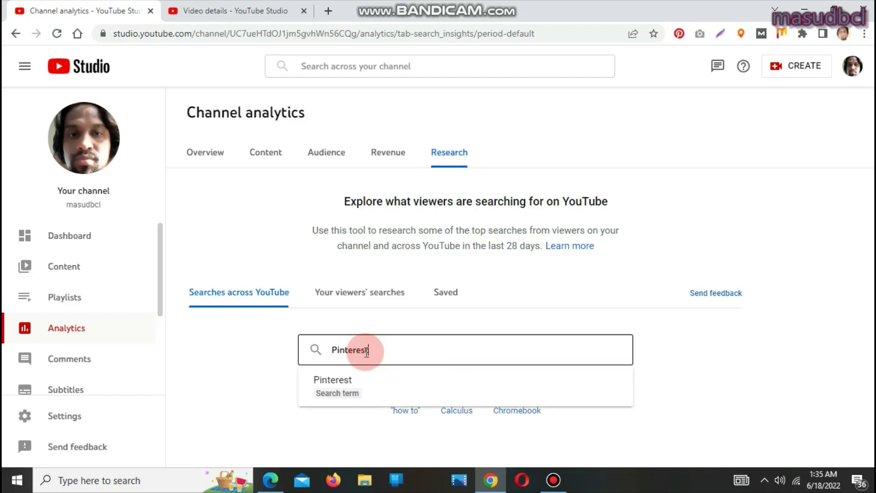
left_click(344, 387)
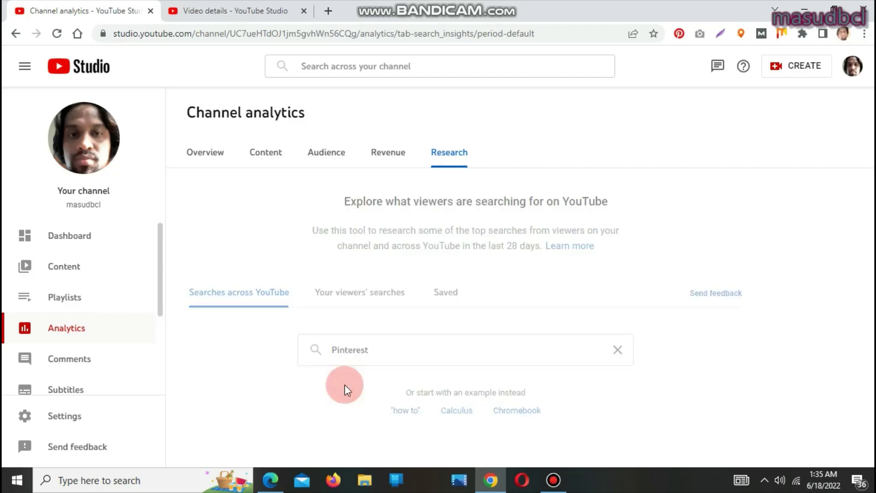
Select All searches as the search type and apply the All geography filter to the Pinterest results.
left_click_drag(870, 172, 870, 248)
left_click(411, 213)
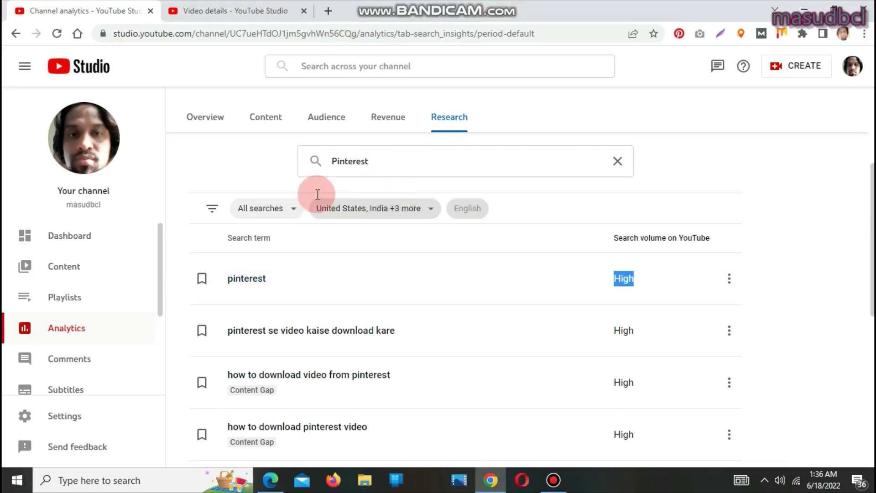
left_click(289, 215)
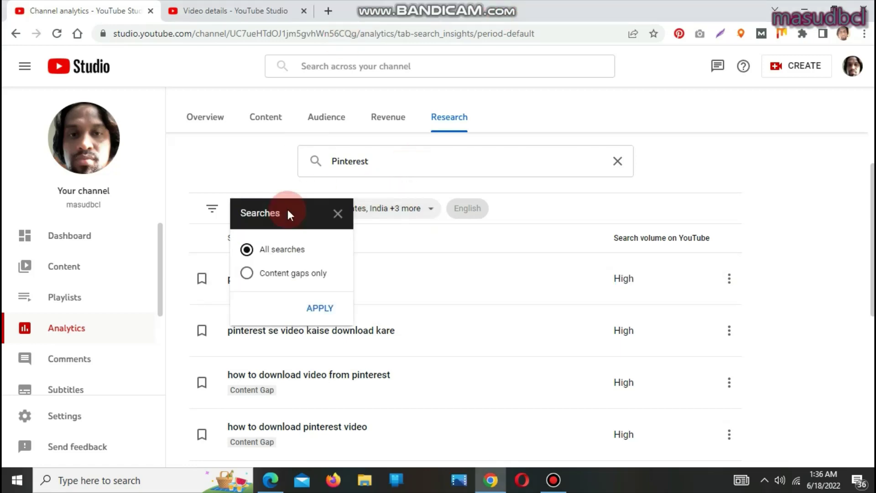
left_click(281, 252)
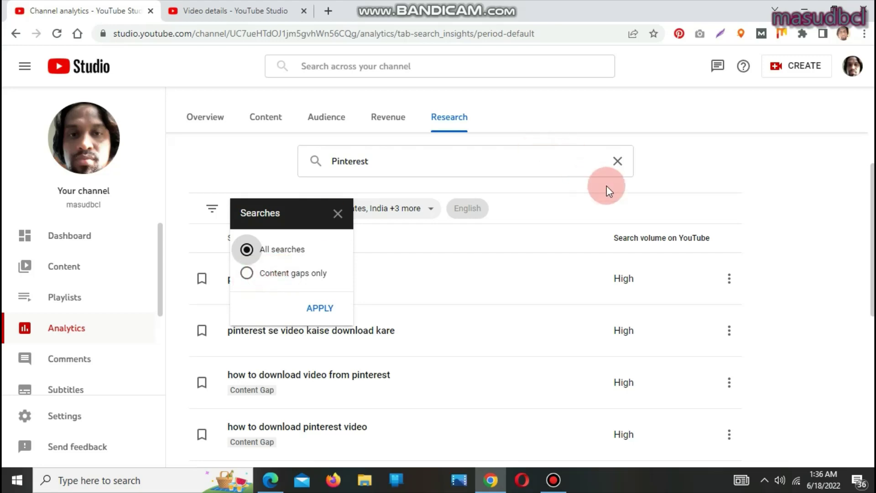
left_click(653, 181)
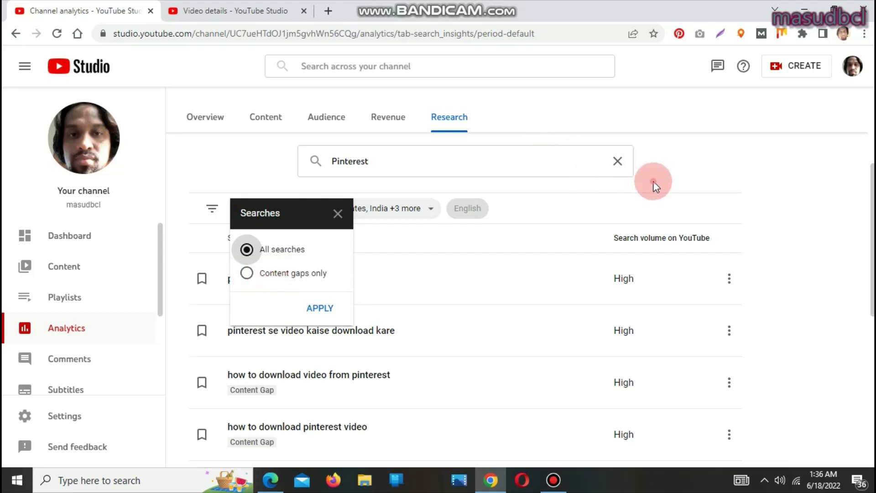
left_click(380, 209)
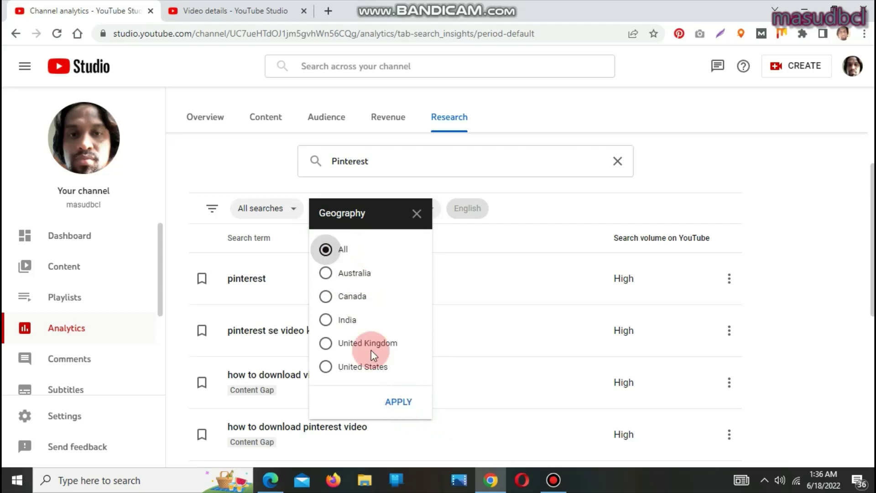
left_click(400, 402)
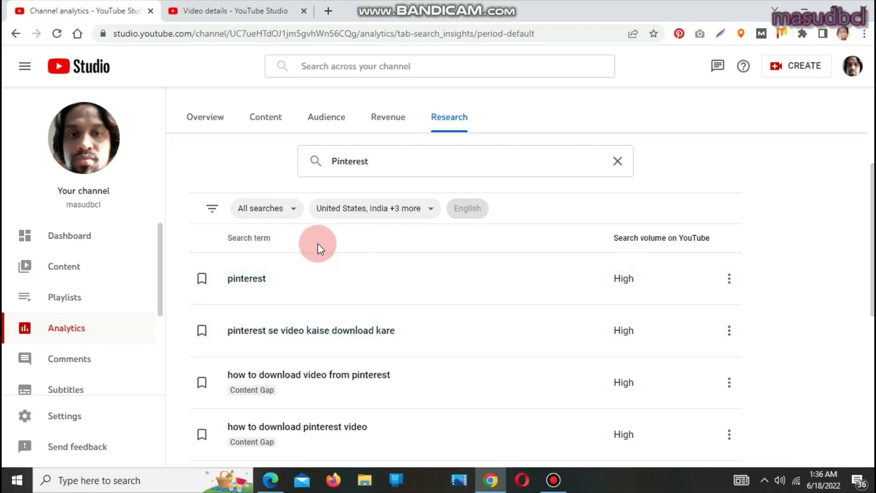
Copy the search term "pinterest" from the research results and add it to the video's tags.
left_click_drag(272, 283, 224, 282)
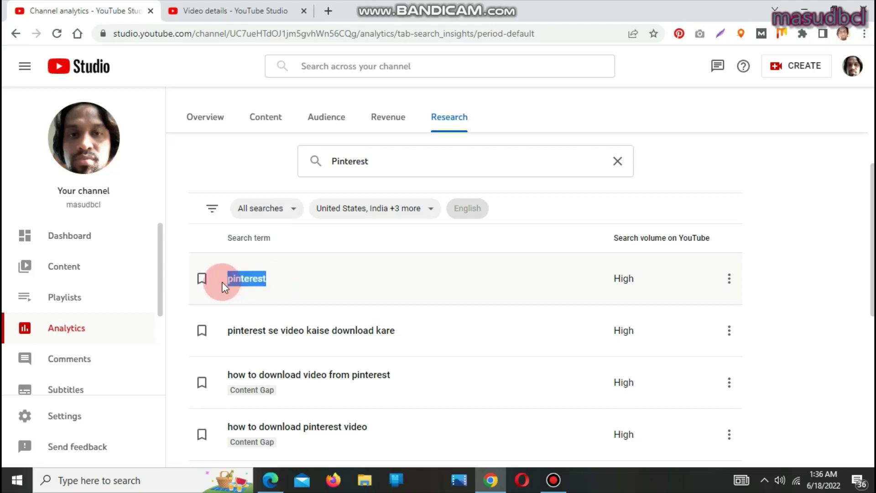
left_click(236, 8)
left_click(78, 10)
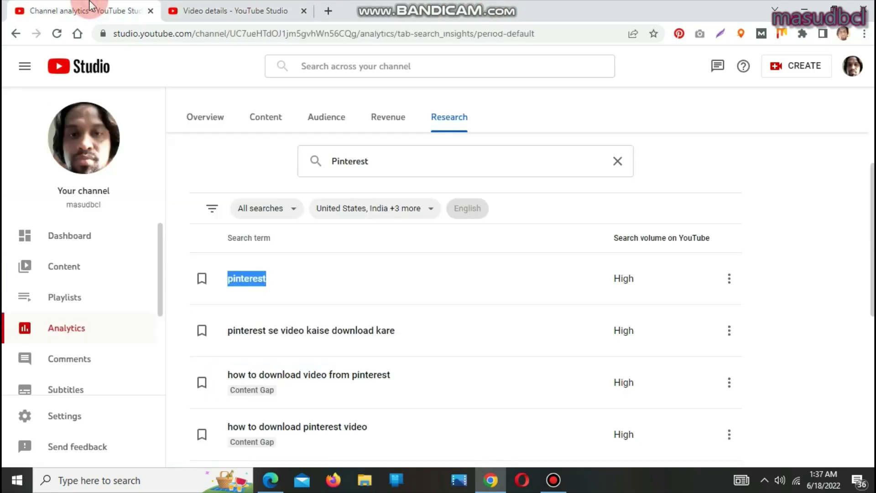
left_click(228, 10)
left_click(361, 290)
left_click(337, 312)
type("pinterest")
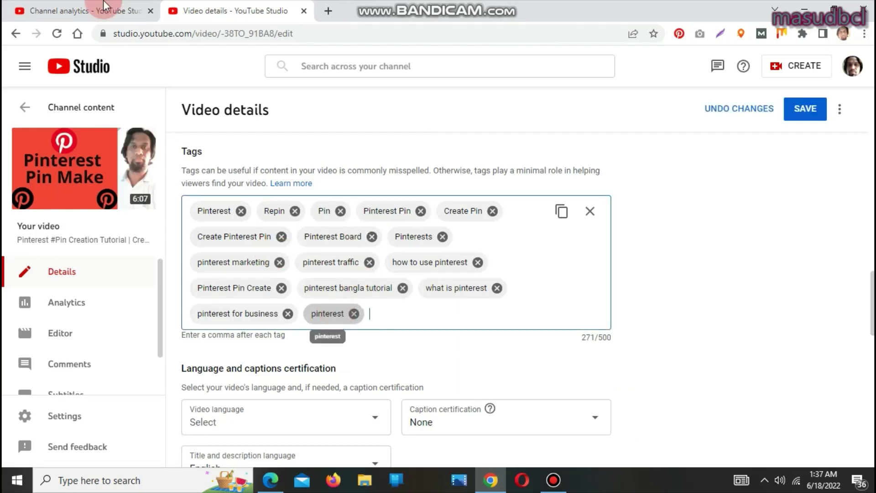
Copy the search term "pinterest app" from the research results and add it to the video's tags.
left_click(91, 9)
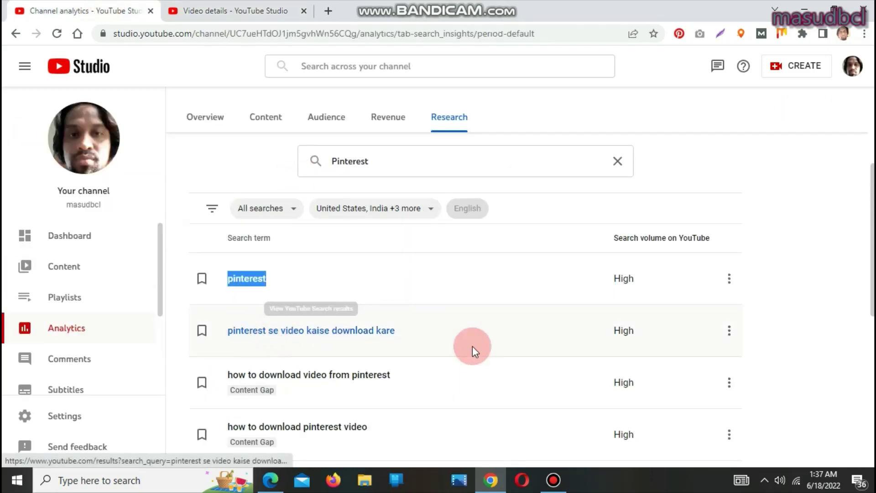
scroll(465, 296, "down", 2)
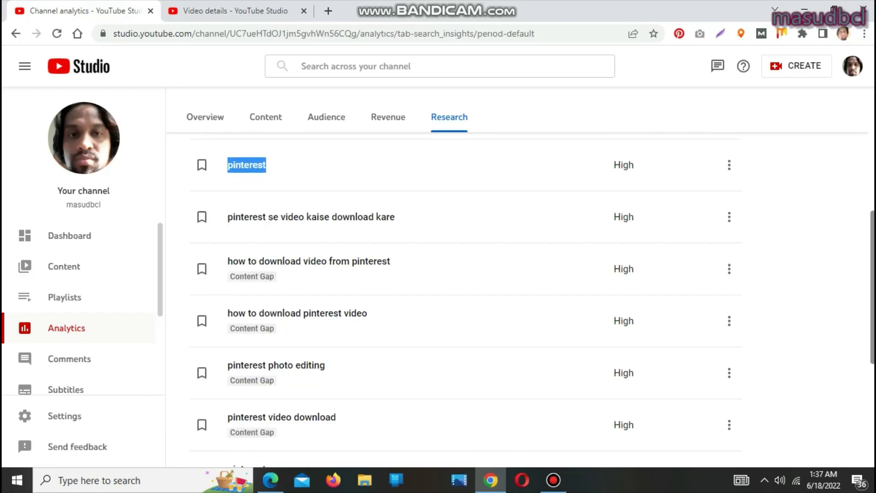
scroll(466, 297, "down", 2)
scroll(465, 297, "down", 1)
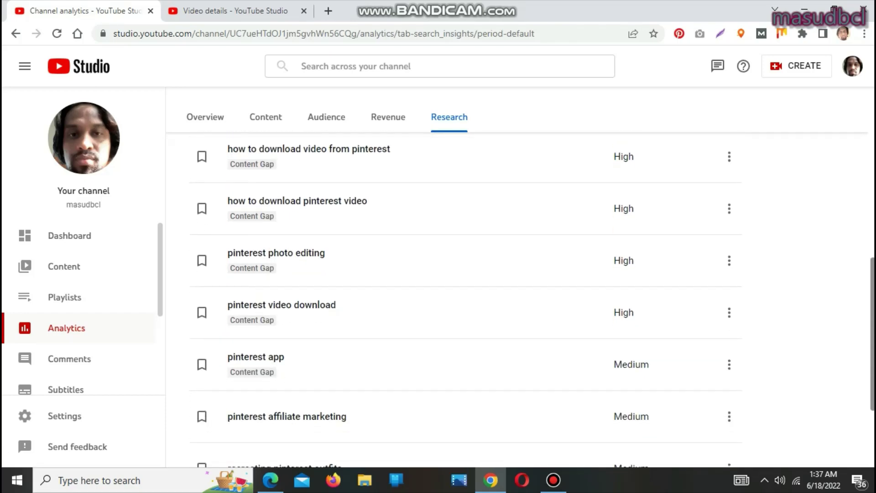
scroll(465, 297, "down", 1)
scroll(465, 296, "down", 1)
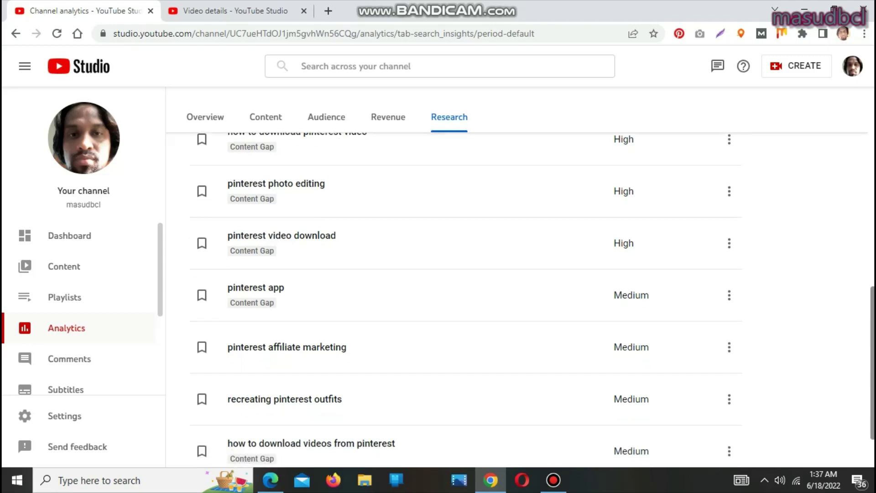
left_click_drag(301, 292, 225, 292)
key("ctrl+c")
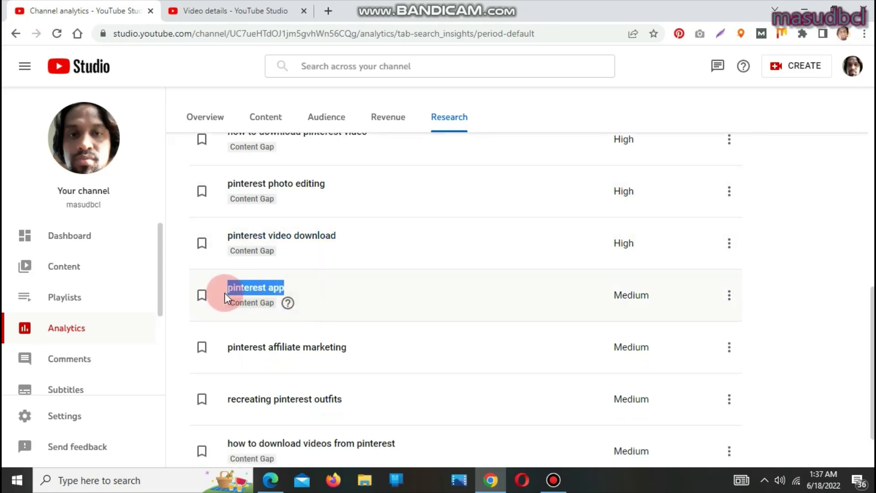
left_click(228, 11)
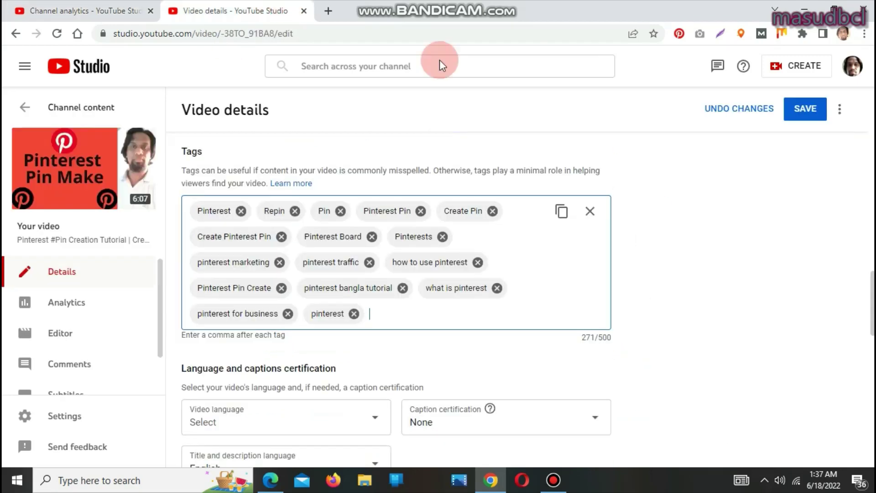
key("ctrl+v")
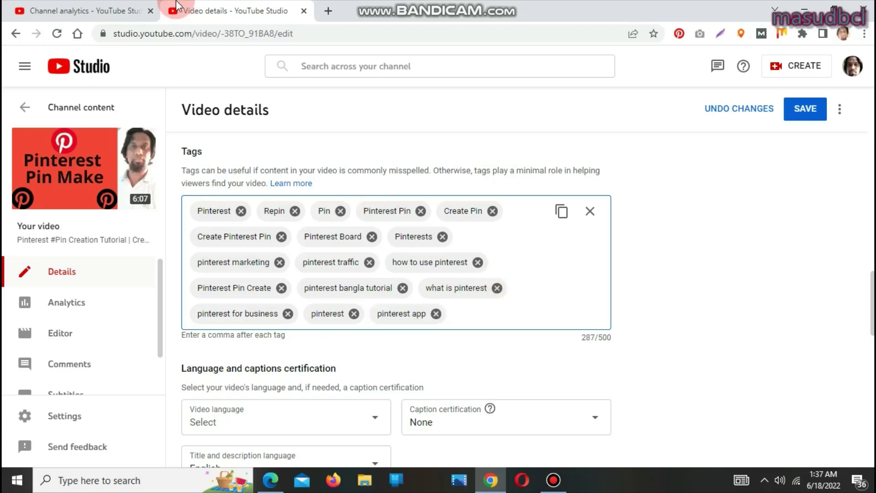
Copy the search term "recreating pinterest outfits" from the research results and add it to the video's tags.
left_click(103, 5)
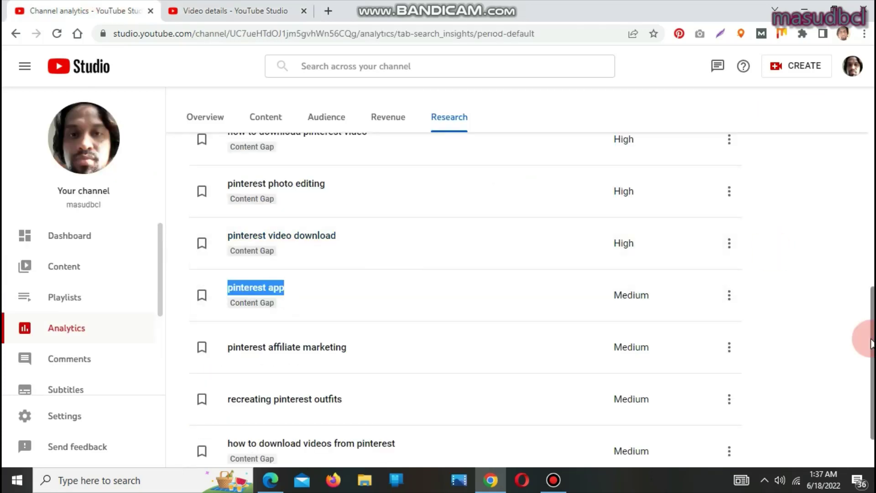
scroll(862, 342, "down", 1)
scroll(510, 314, "down", 1)
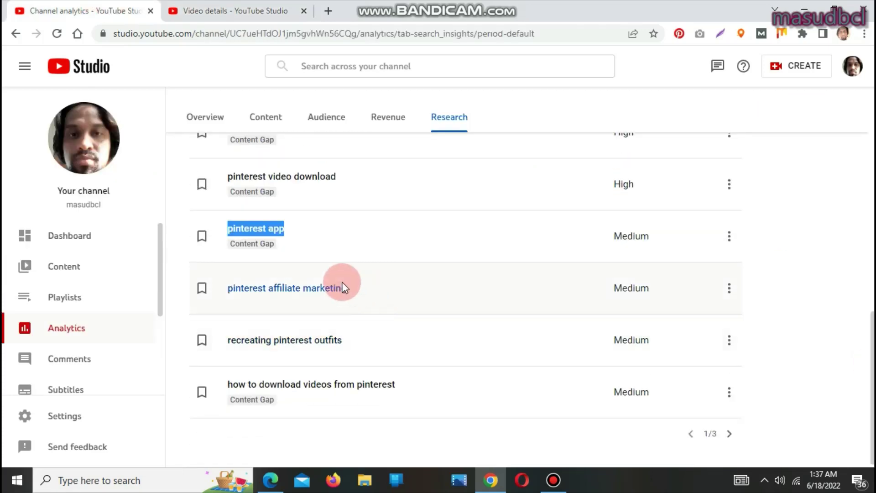
left_click_drag(351, 343, 228, 340)
key("ctrl+c")
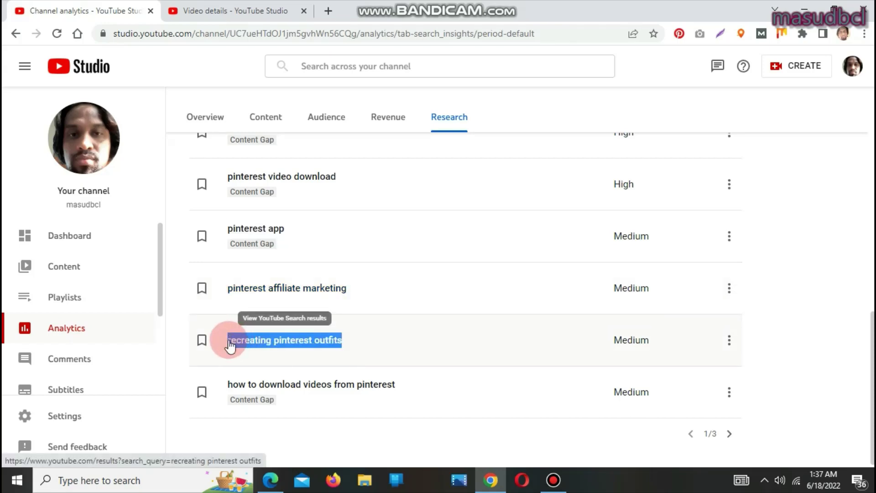
left_click(235, 10)
left_click(469, 291)
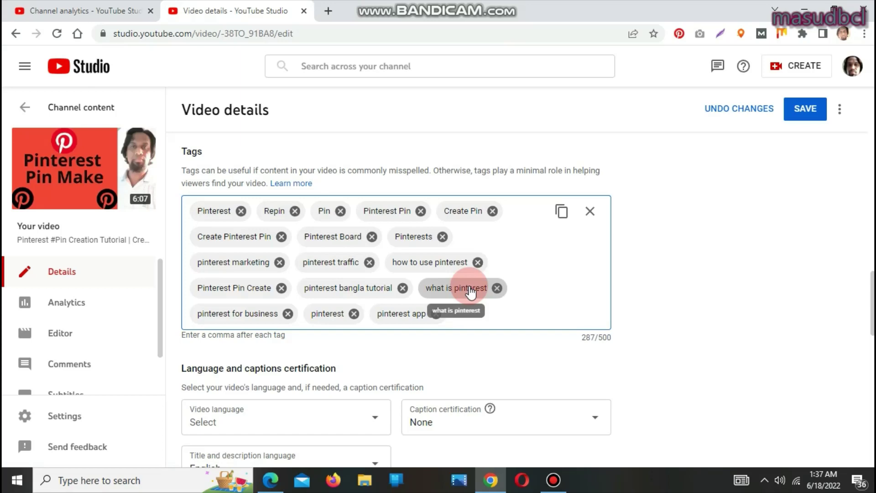
key("ctrl+v")
Go to the second page of research results and check "how to use pinterest" against the video's tags.
left_click(132, 11)
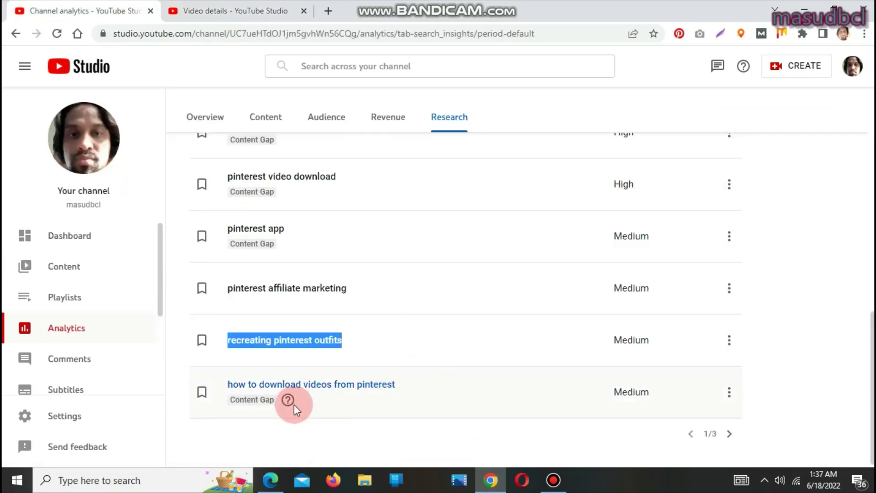
left_click(729, 434)
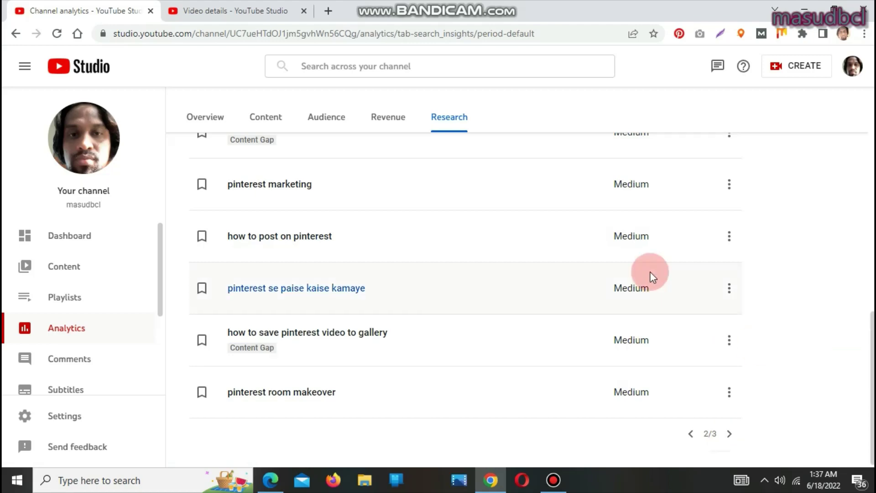
scroll(525, 241, "up", 6)
scroll(404, 210, "down", 1)
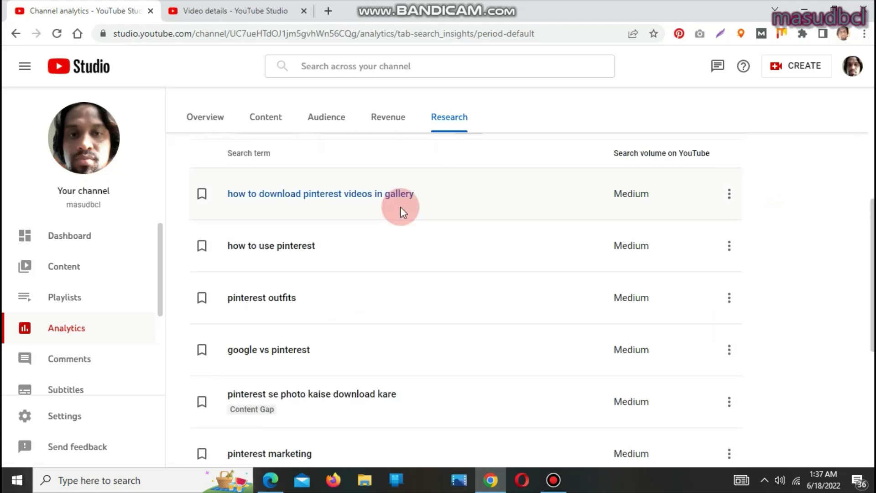
left_click_drag(319, 247, 219, 249)
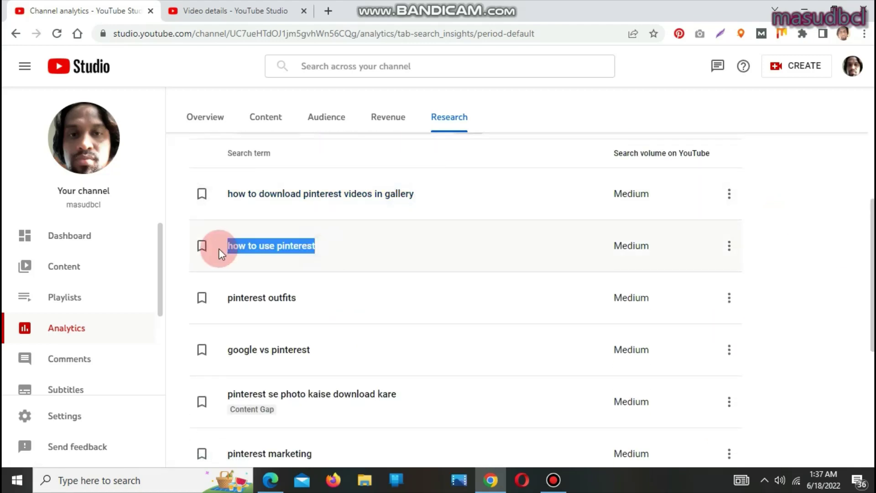
left_click(228, 11)
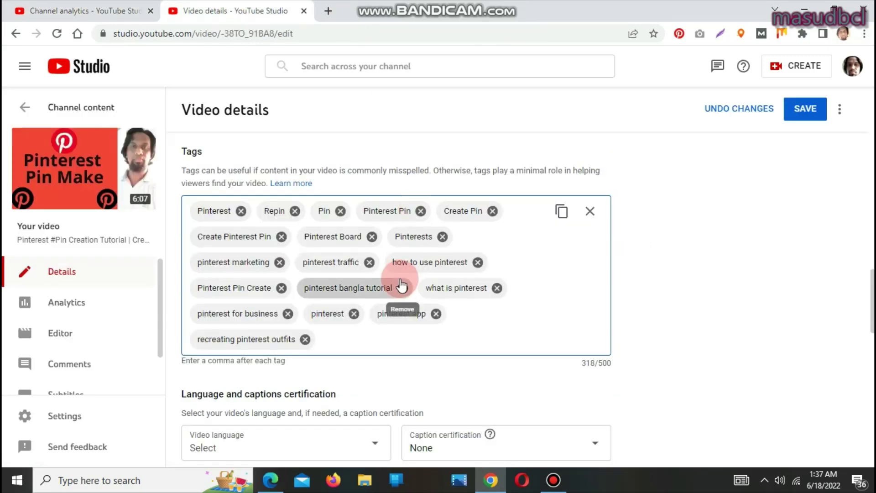
Copy the search term "pinterest outfits" from the research results and add it to the video's tags.
left_click(82, 11)
left_click_drag(313, 294, 219, 298)
key("ctrl+c")
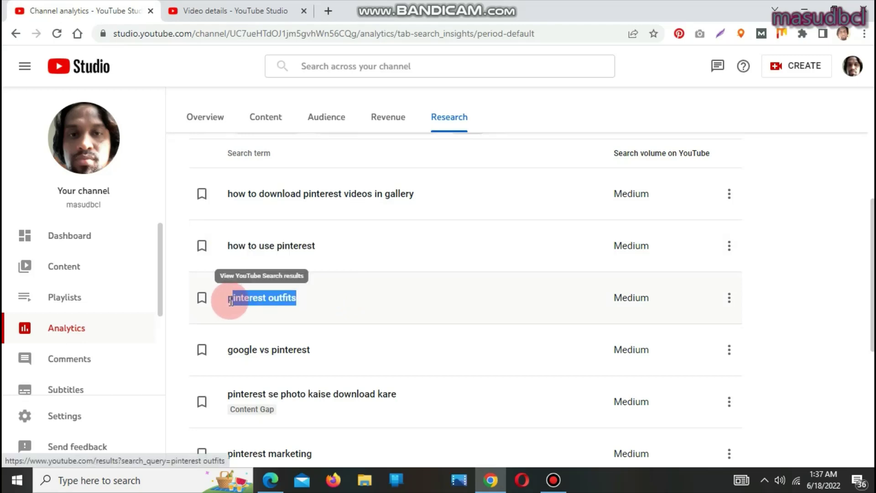
left_click(245, 7)
key("ctrl+v")
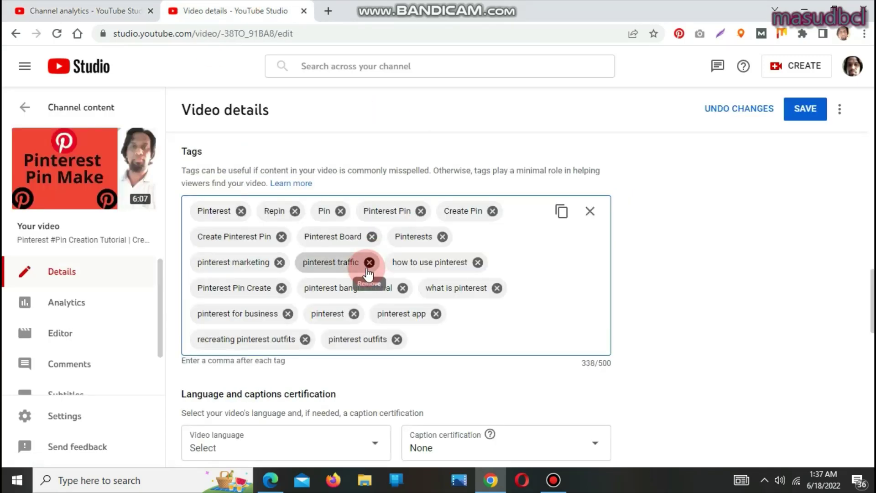
Copy the search term "google vs pinterest" from the research results and add it to the video's tags.
left_click(86, 11)
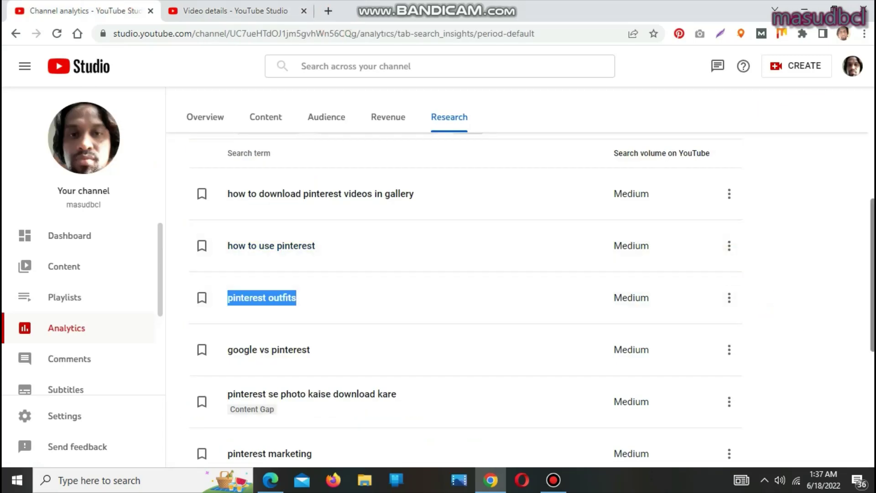
scroll(404, 196, "down", 3)
left_click_drag(319, 215, 232, 222)
key("ctrl+c")
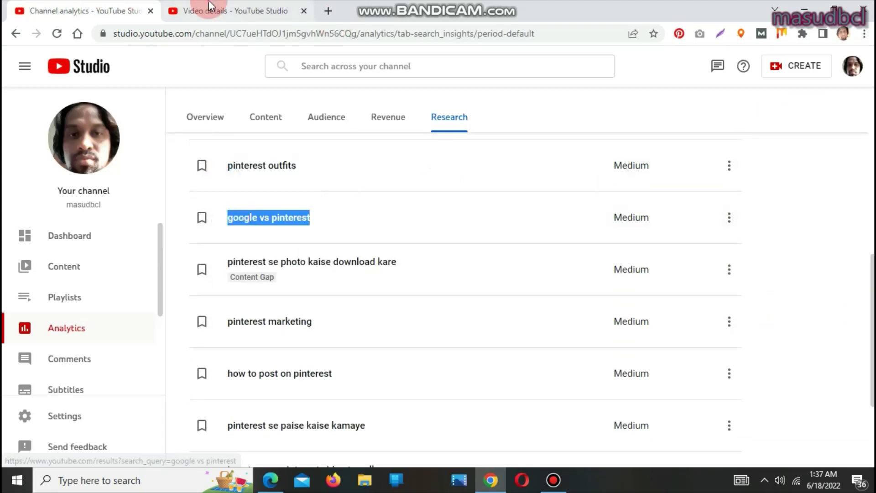
left_click(228, 11)
key("ctrl+v")
key("Return")
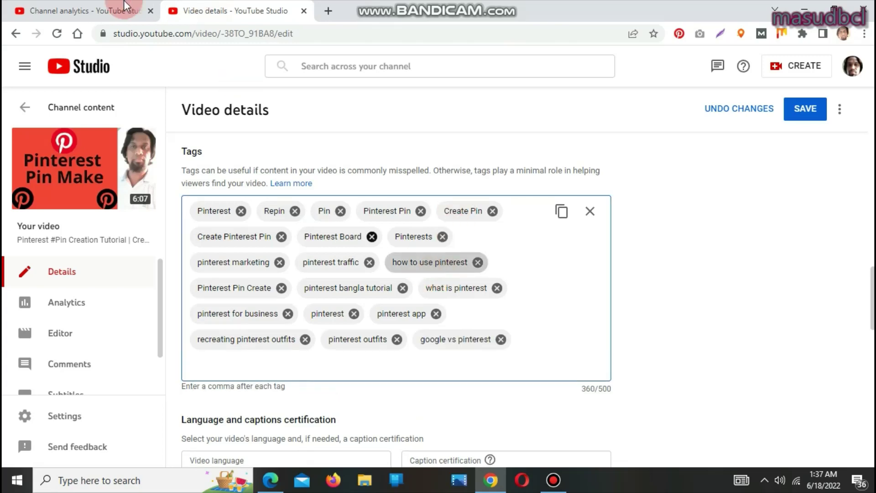
Select the search term "pinterest marketing" in the research results and check it against the video's existing tags.
left_click(82, 10)
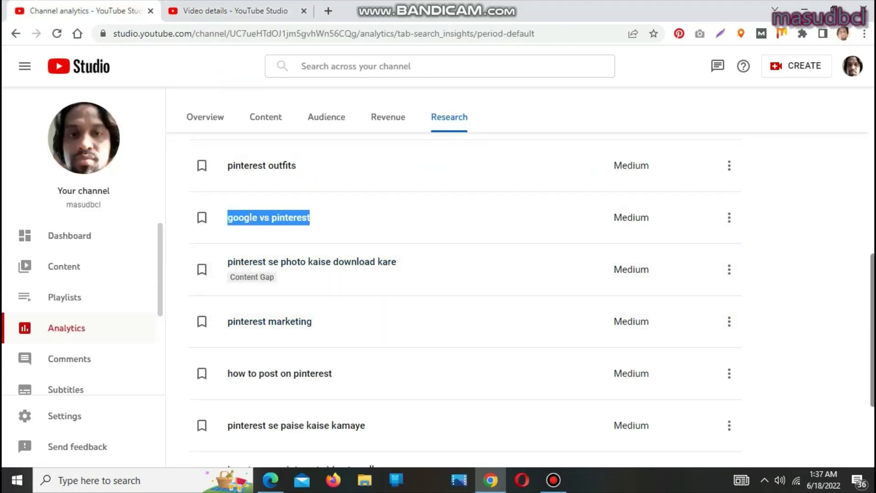
scroll(397, 221, "down", 3)
left_click(396, 221)
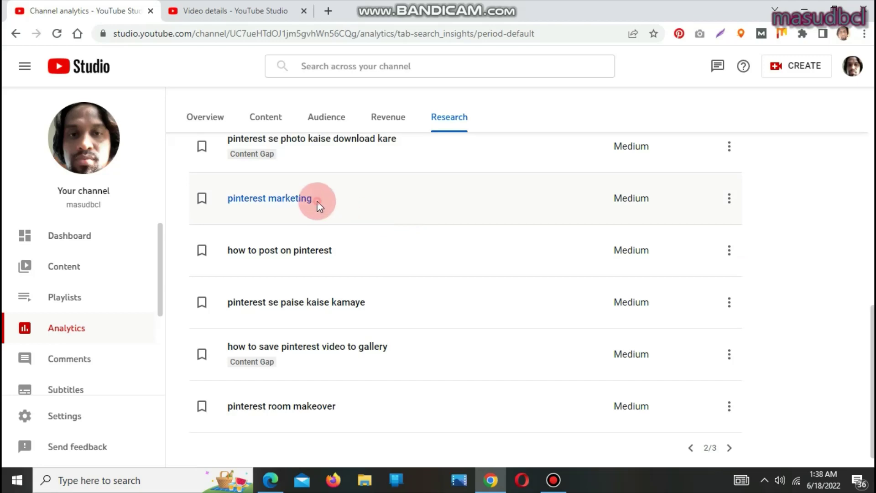
left_click_drag(318, 206, 225, 199)
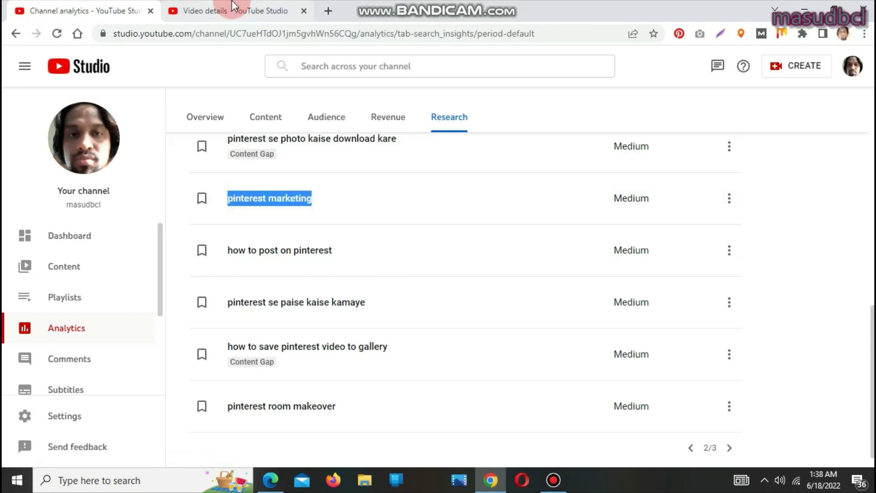
left_click(232, 7)
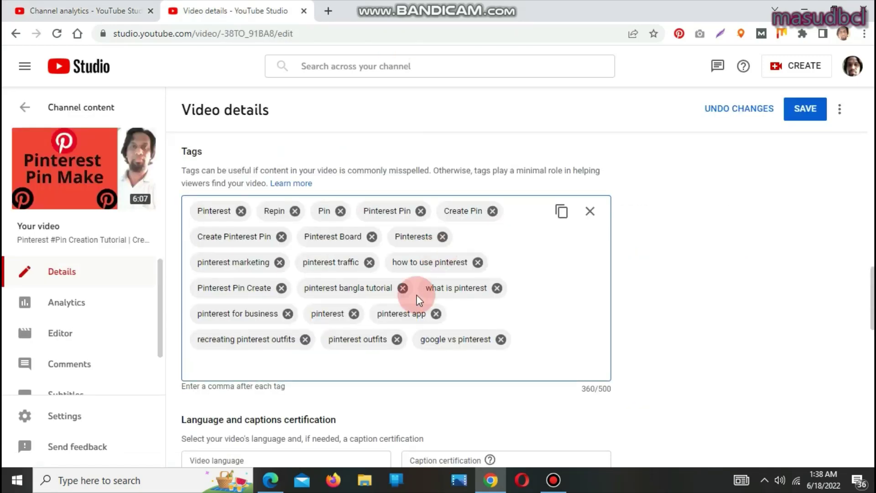
Copy the search term "how to post on pinterest" from the research results and add it to the video's tags.
left_click(82, 11)
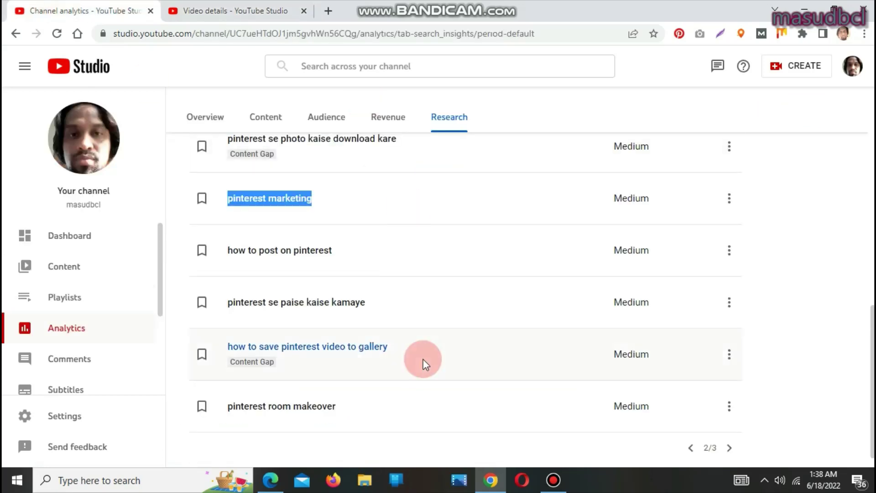
left_click_drag(346, 260, 232, 261)
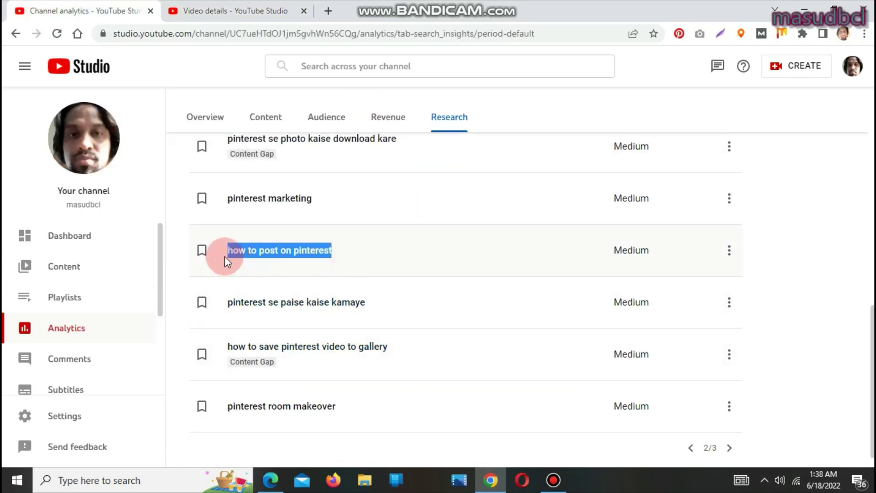
left_click(233, 10)
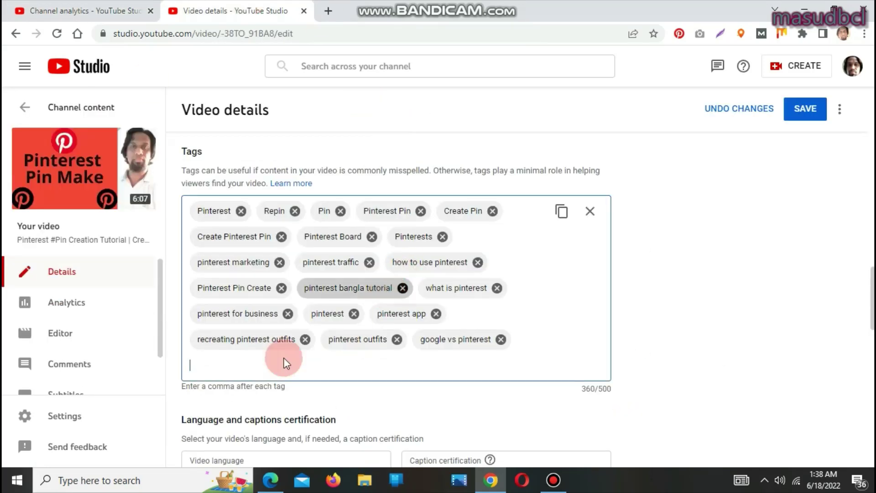
type("how to post on pinterest")
key("Return")
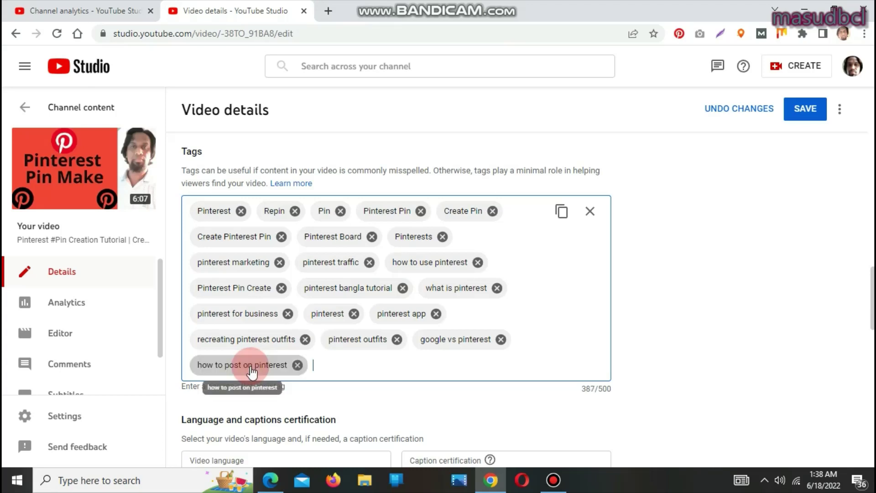
Copy the search term "how to save pinterest video to gallery" from the research results and add it to the video's tags.
left_click(82, 10)
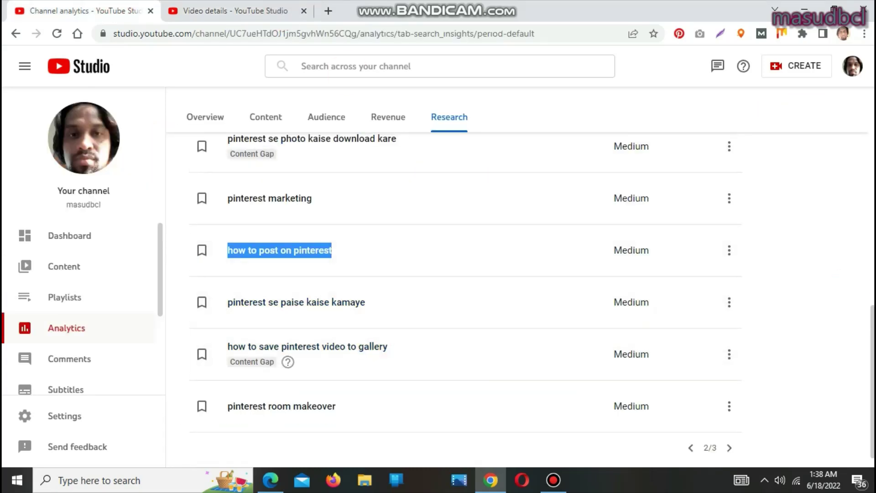
scroll(554, 261, "down", 1)
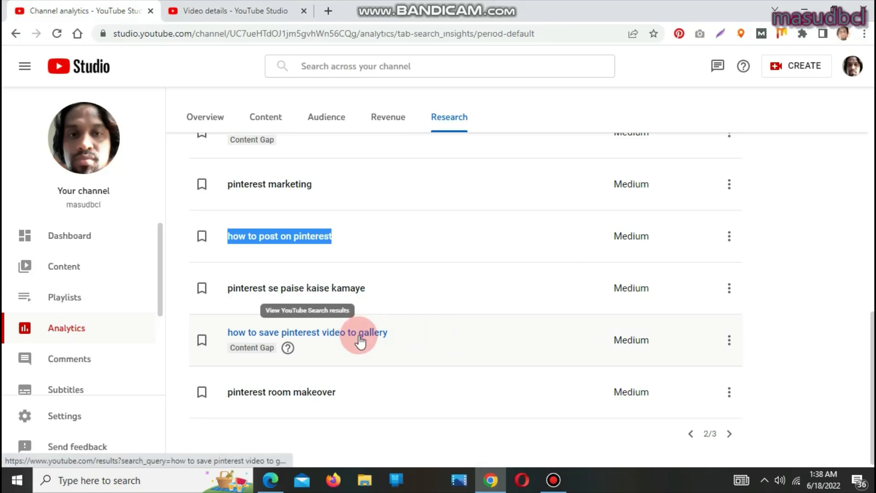
left_click(402, 333)
left_click_drag(307, 331, 231, 333)
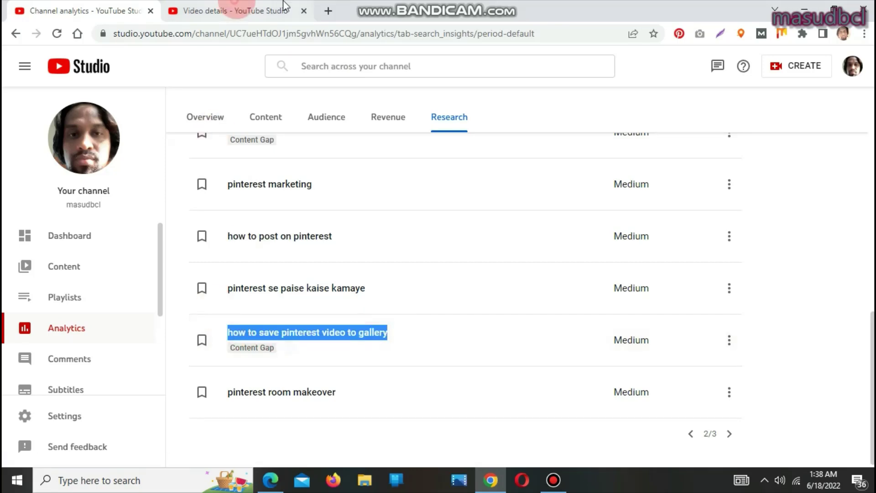
left_click(227, 10)
left_click(445, 355)
type("how to save pinterest video to gallery")
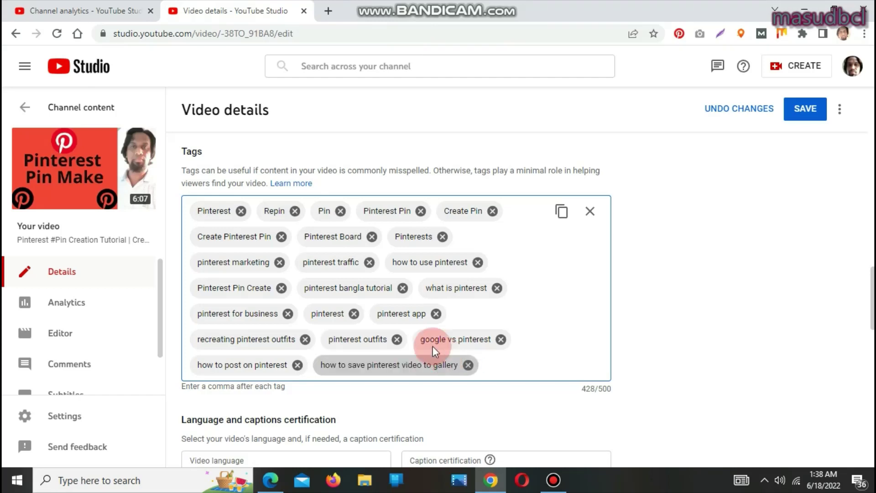
Go to the third page of research results, copy the term "#pinterest" and add it to the video's tags.
left_click(146, 6)
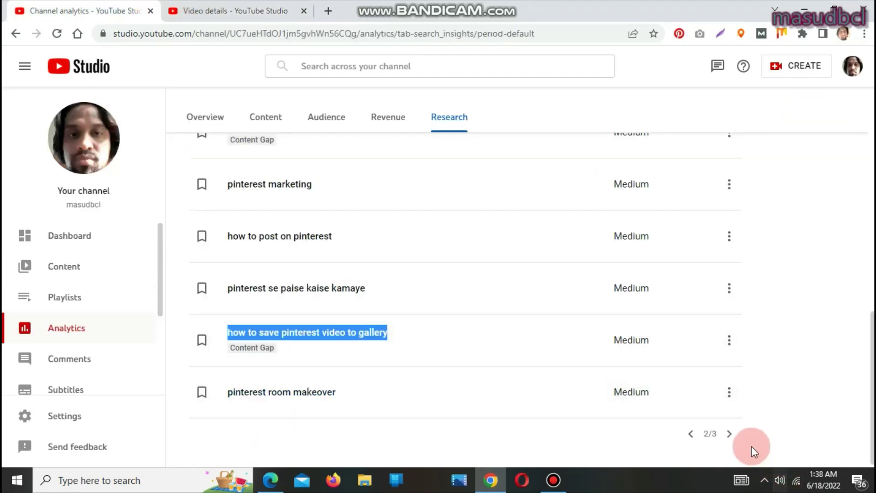
left_click(730, 434)
mouse_move(870, 365)
left_mouse_down()
mouse_move(870, 182)
mouse_move(870, 357)
left_mouse_up()
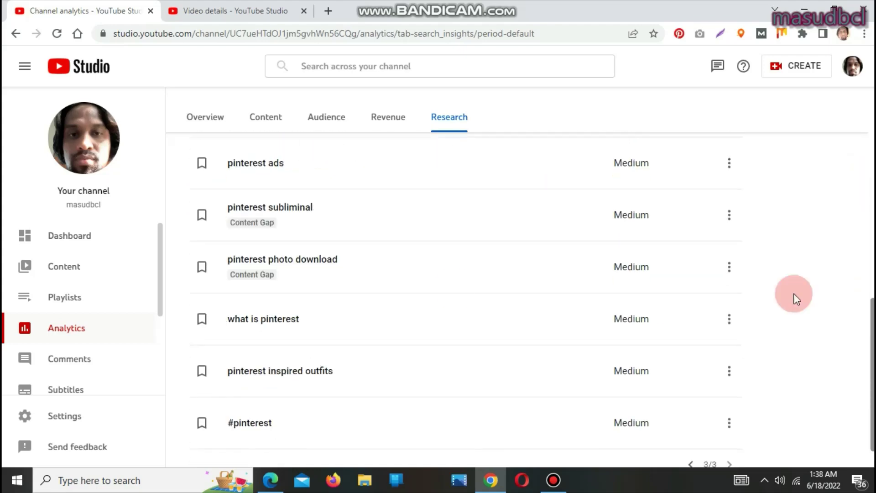
left_click_drag(288, 435, 229, 430)
key("ctrl+c")
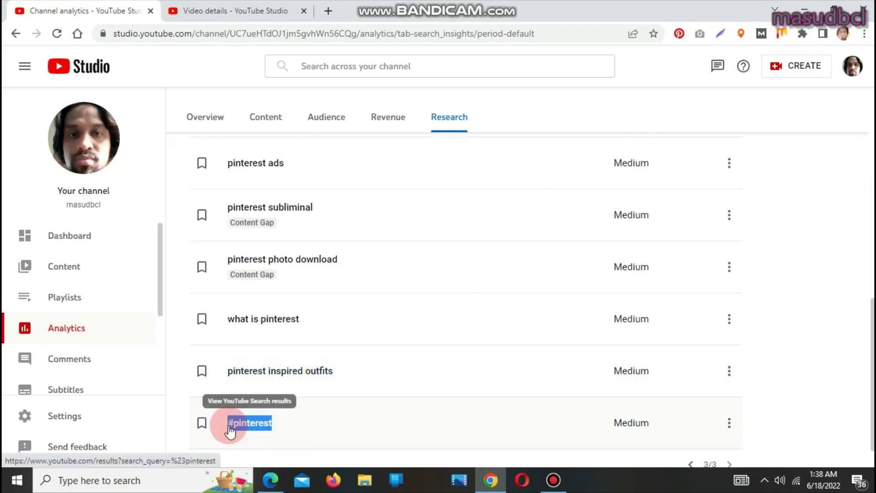
left_click(228, 11)
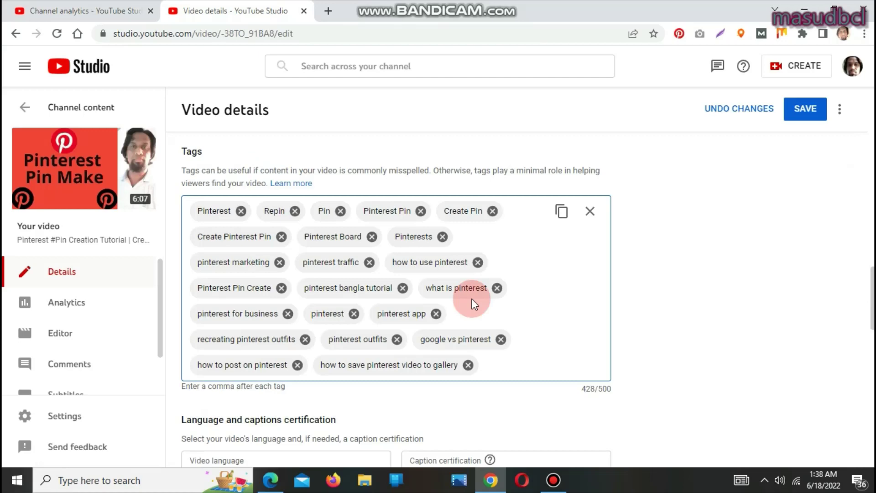
key("ctrl+v")
key("Return")
Select the search term "what is pinterest" in the research results and check it against the video's existing tags.
left_click(158, 7)
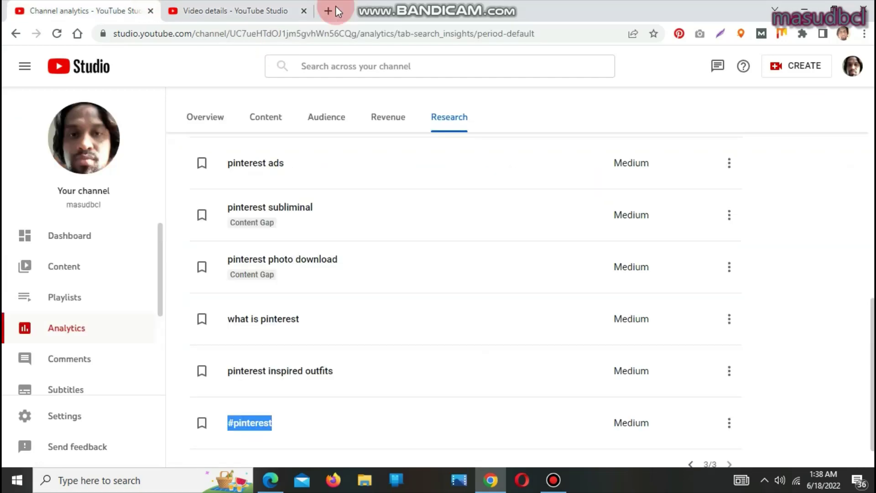
left_click(335, 372)
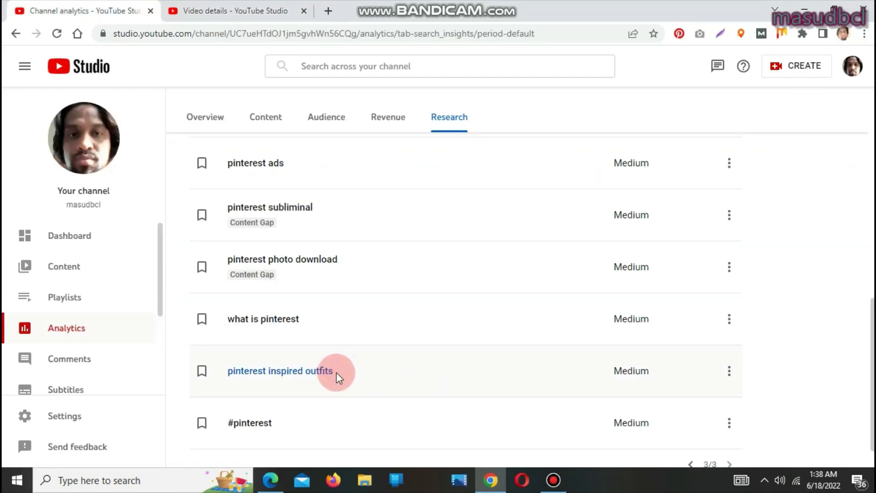
triple_click(224, 314)
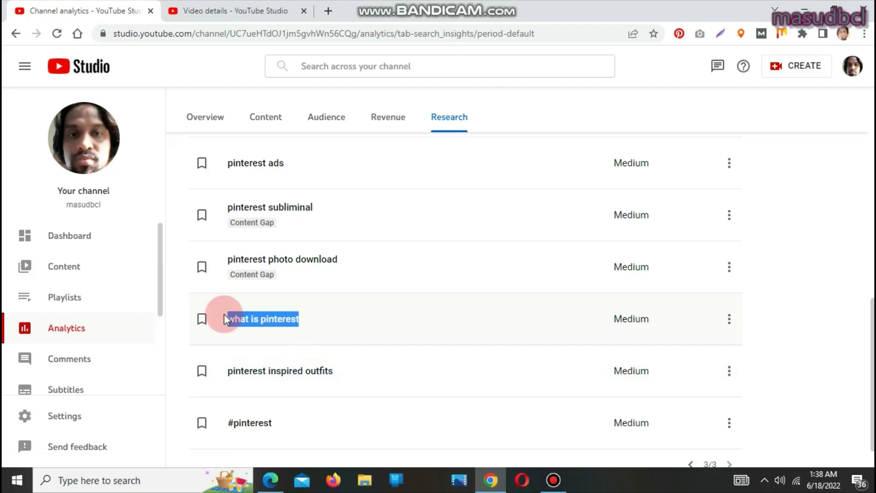
left_click(244, 5)
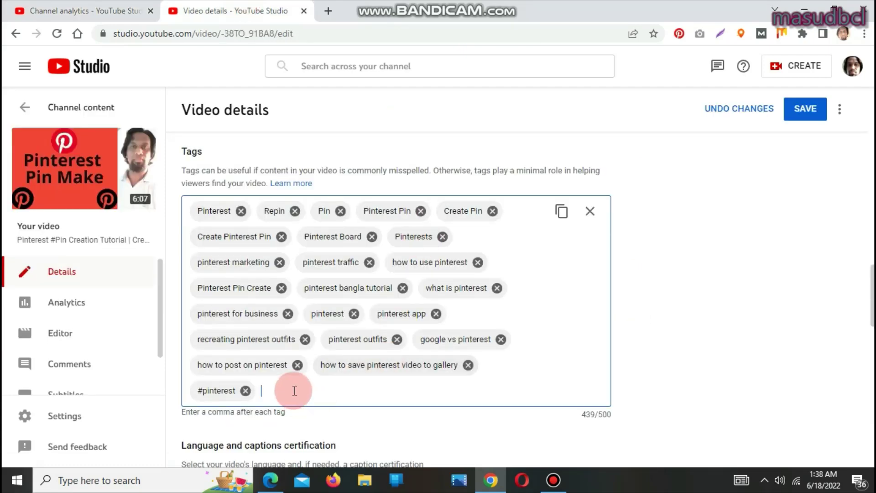
Copy the search term "room makeover pinterest" from the research results into the video's tags and save the video details.
left_click(59, 10)
scroll(862, 297, "up", 4)
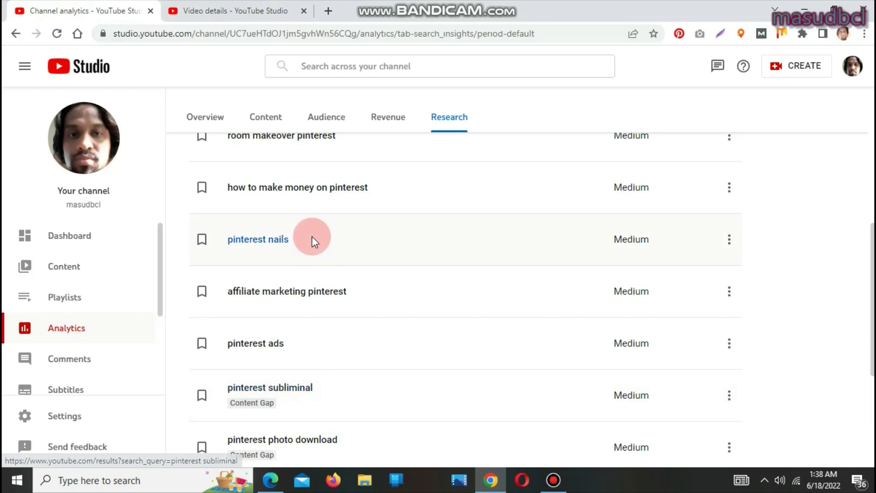
scroll(456, 296, "up", 3)
left_click(345, 267)
left_click_drag(344, 264, 225, 258)
key("ctrl+c")
left_click(226, 6)
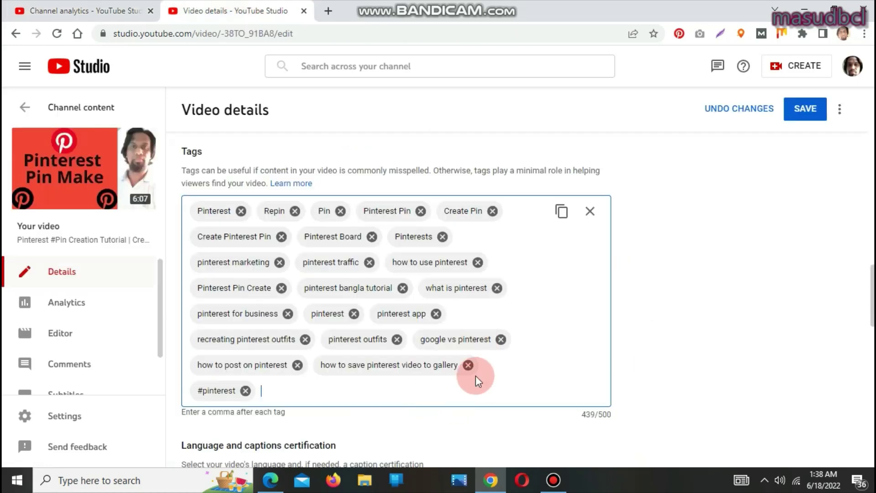
key("ctrl+v")
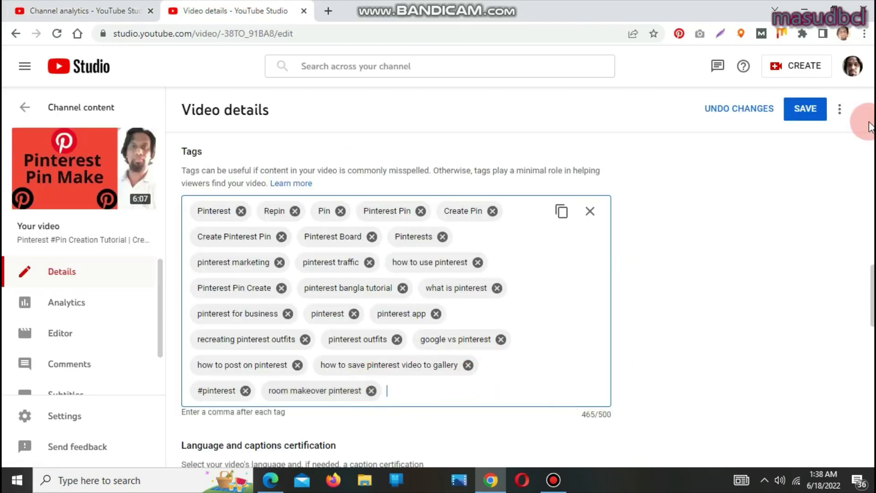
left_click(798, 114)
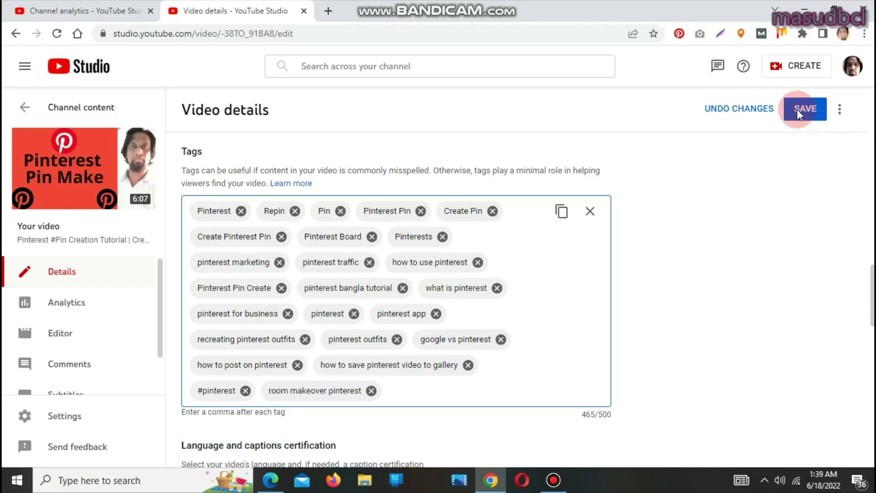
Switch the channel's research results to your viewers' searches and examine the listed terms and their search volumes.
left_click(101, 5)
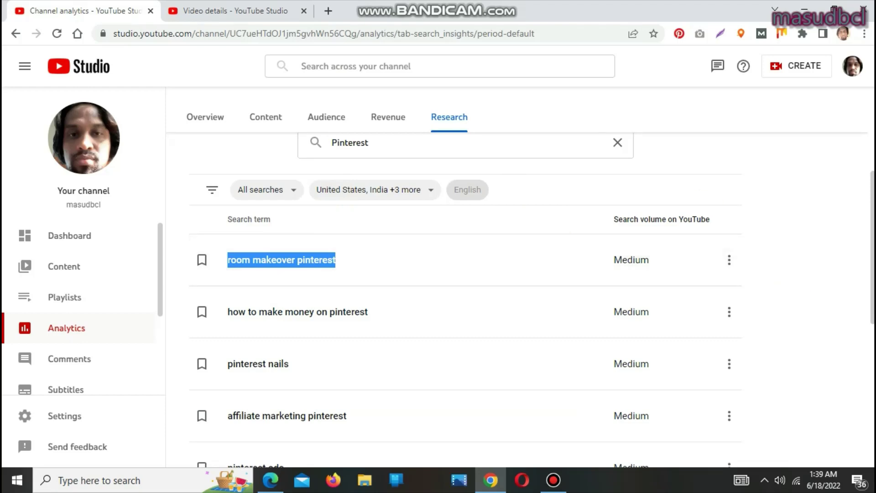
scroll(866, 269, "down", 5)
left_click_drag(867, 270, 867, 186)
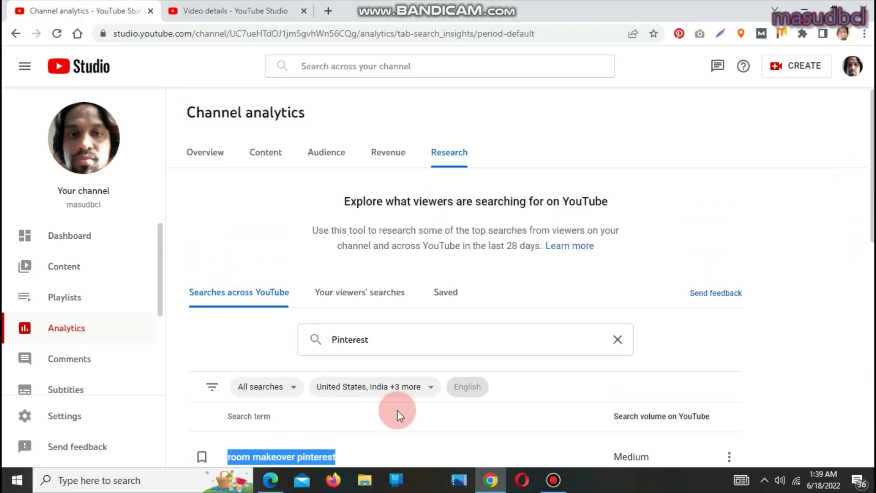
left_click(351, 296)
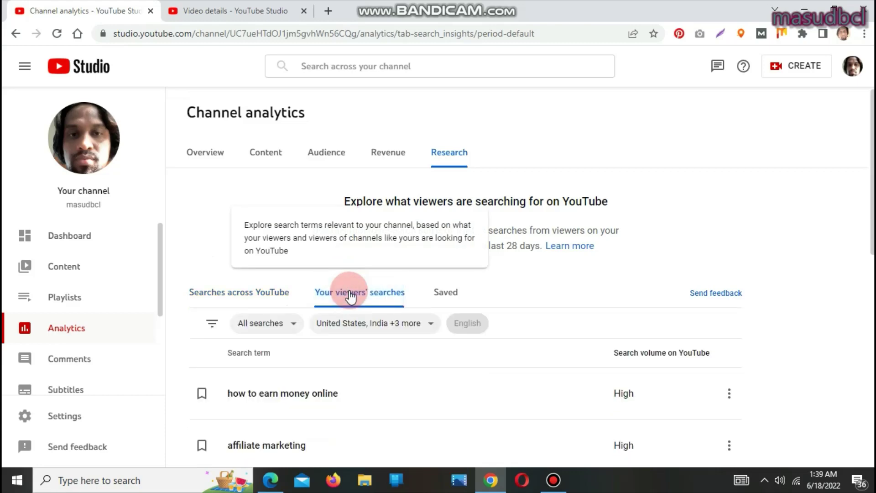
left_click(817, 322)
scroll(532, 299, "down", 5)
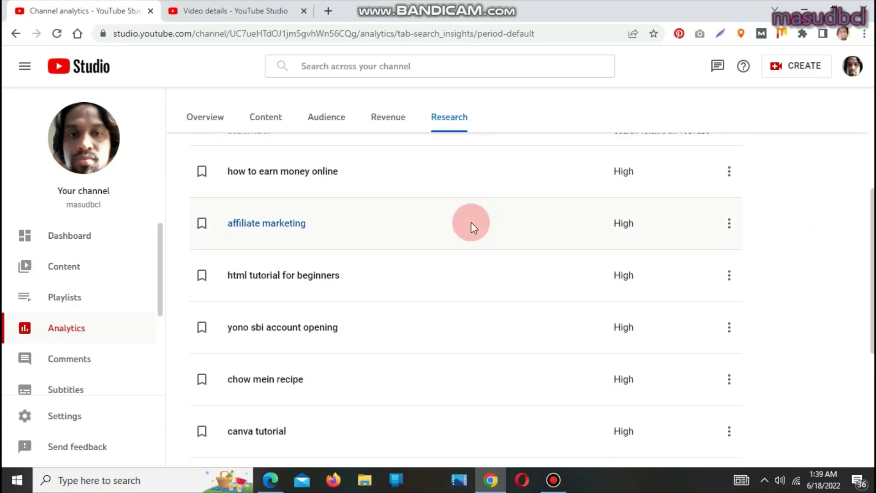
left_click(295, 172)
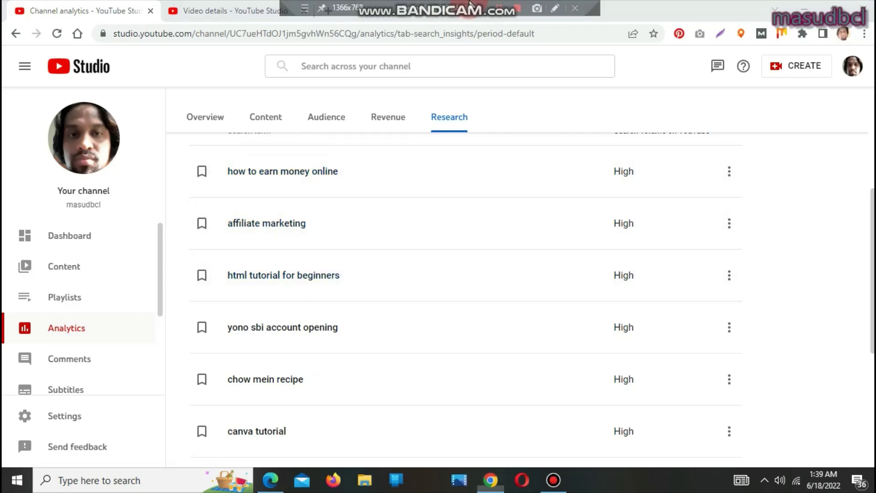
left_click(496, 8)
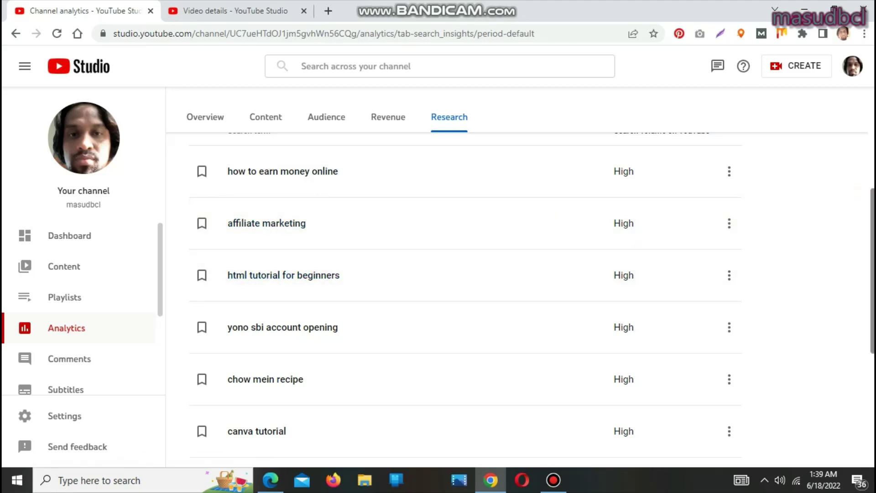
Examine the remaining terms on the first page of viewers' searches, highlighting "chow mein recipe" and "mini cooler".
scroll(463, 297, "down", 3)
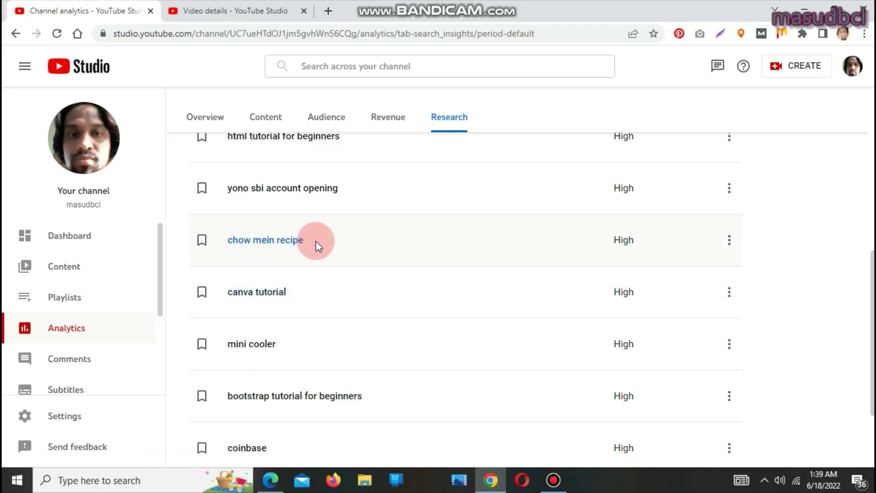
left_click_drag(316, 240, 230, 250)
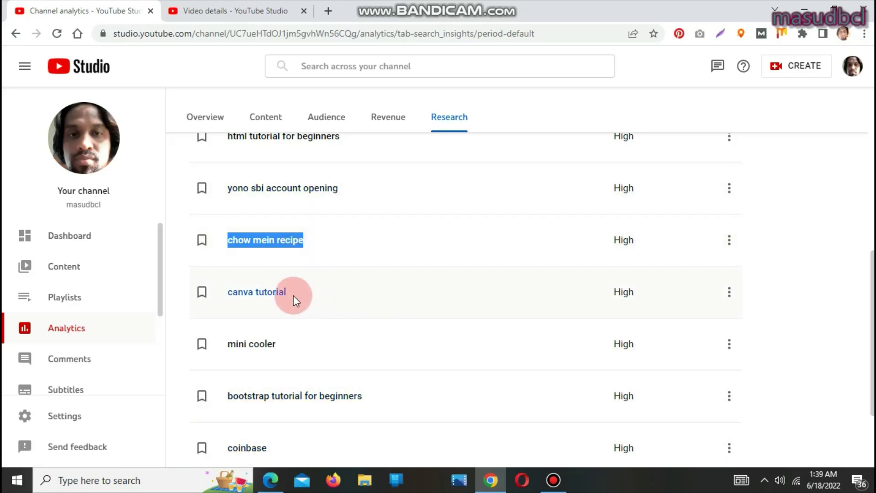
left_click_drag(281, 358, 215, 347)
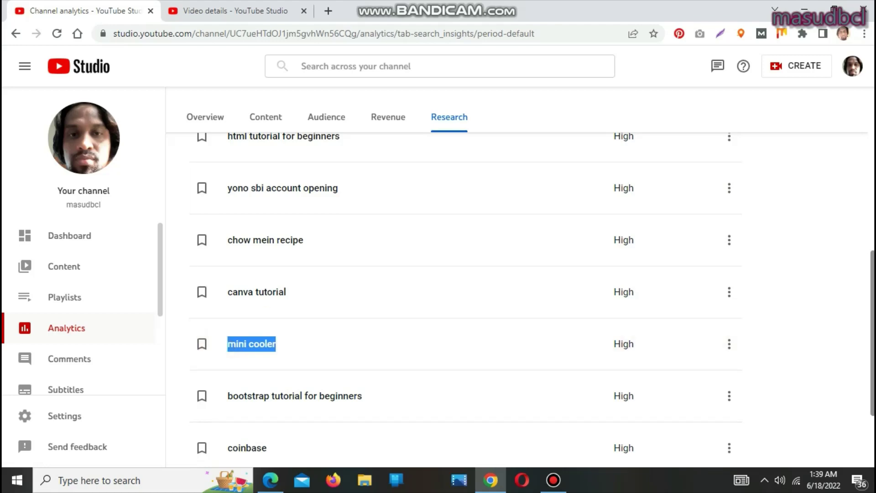
scroll(368, 417, "down", 2)
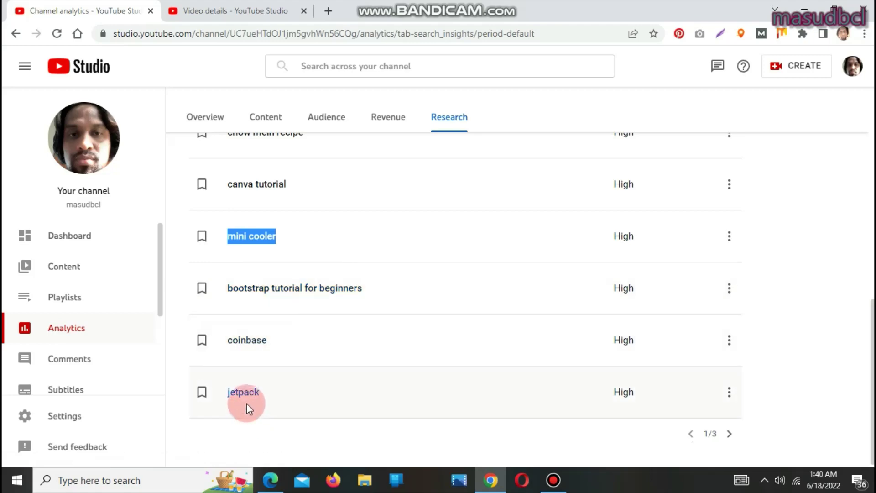
Go to the second page of viewers' searches and examine its terms, highlighting "this site can't be reached" and "davinci resolve 18".
left_click(728, 430)
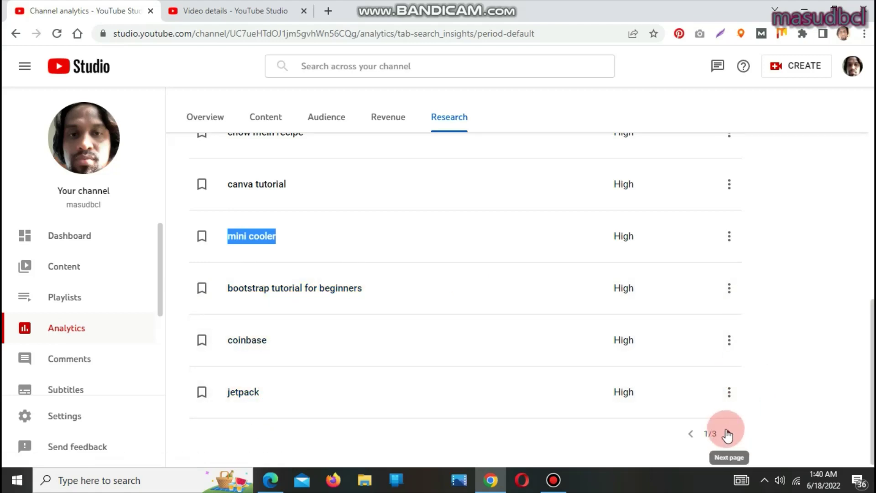
scroll(865, 146, "up", 8)
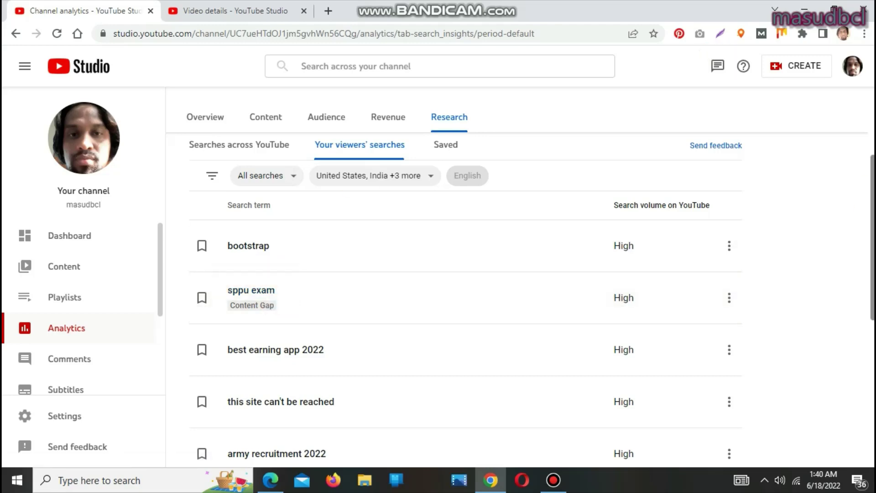
scroll(311, 288, "down", 3)
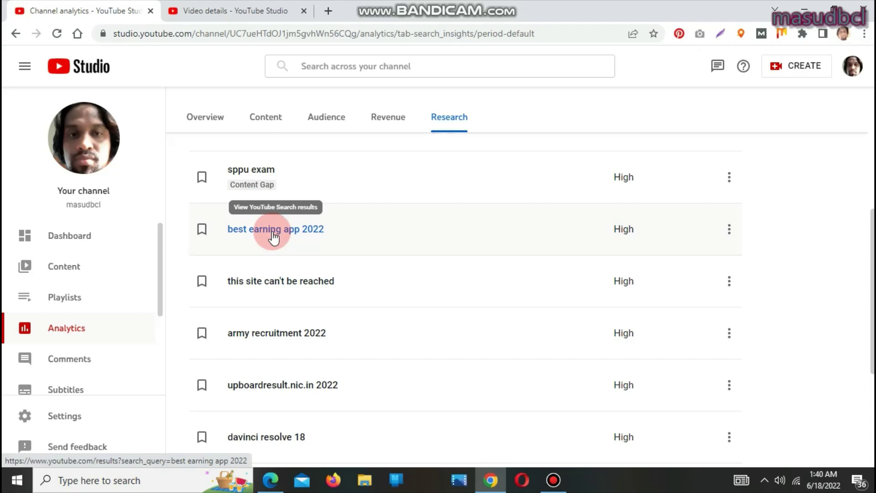
left_click_drag(344, 282, 215, 293)
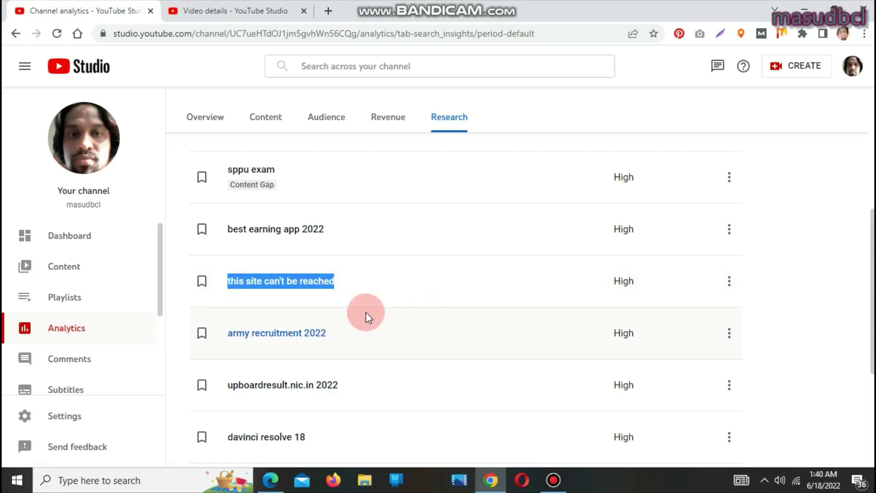
scroll(464, 301, "down", 3)
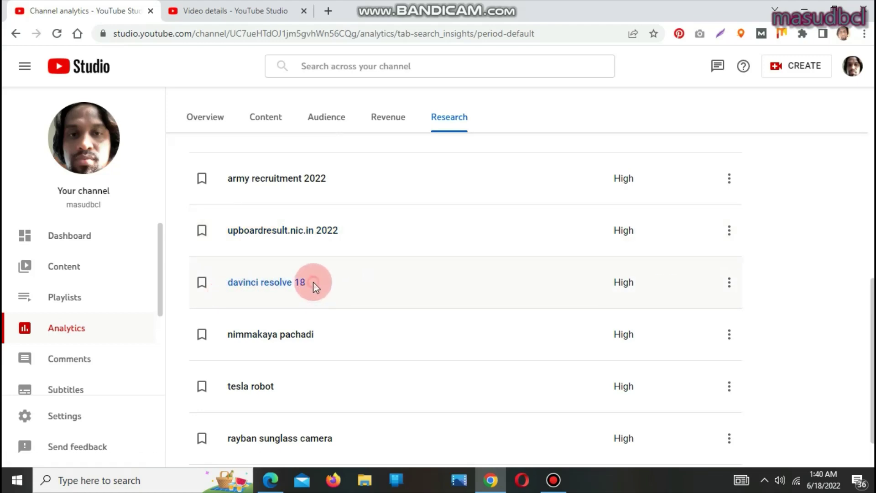
left_click_drag(313, 281, 259, 246)
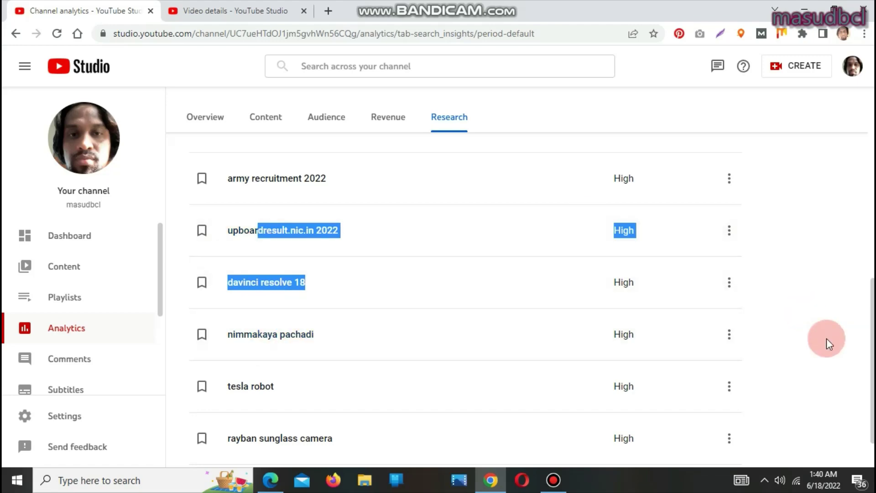
scroll(456, 283, "down", 1)
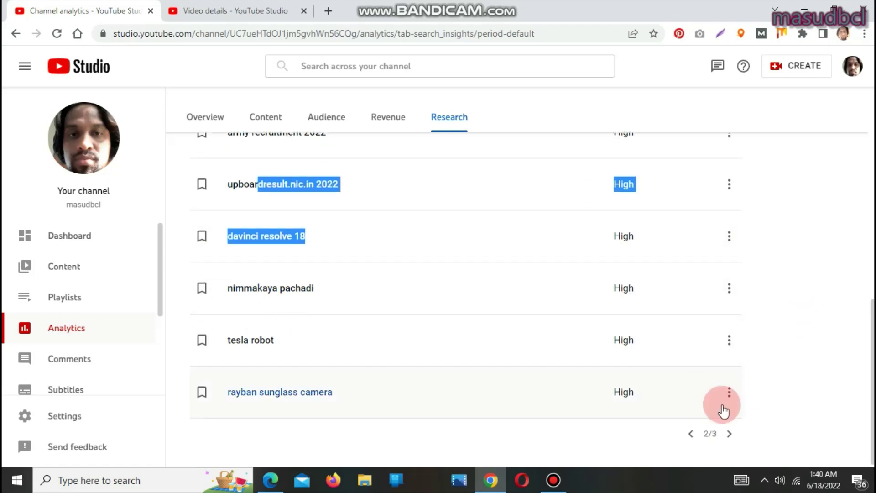
Go to the third page of viewers' searches and examine the listed terms and their search volumes.
left_click(730, 434)
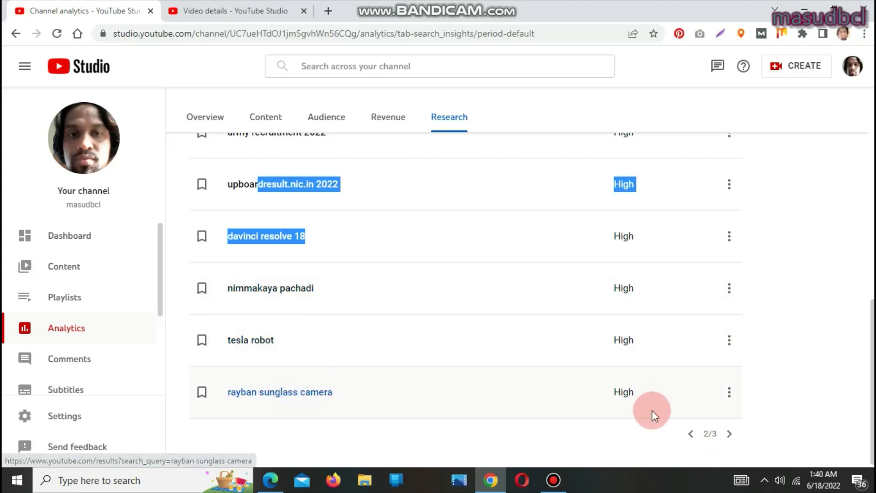
left_click(728, 435)
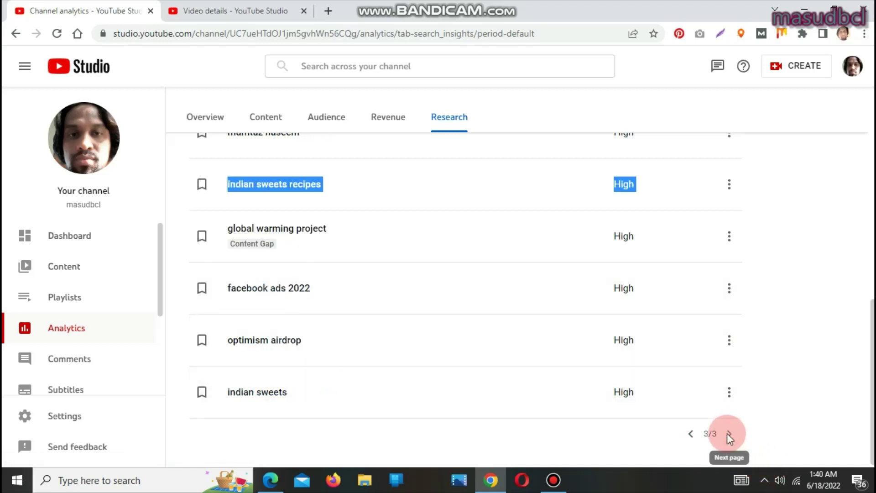
left_click_drag(871, 326, 871, 203)
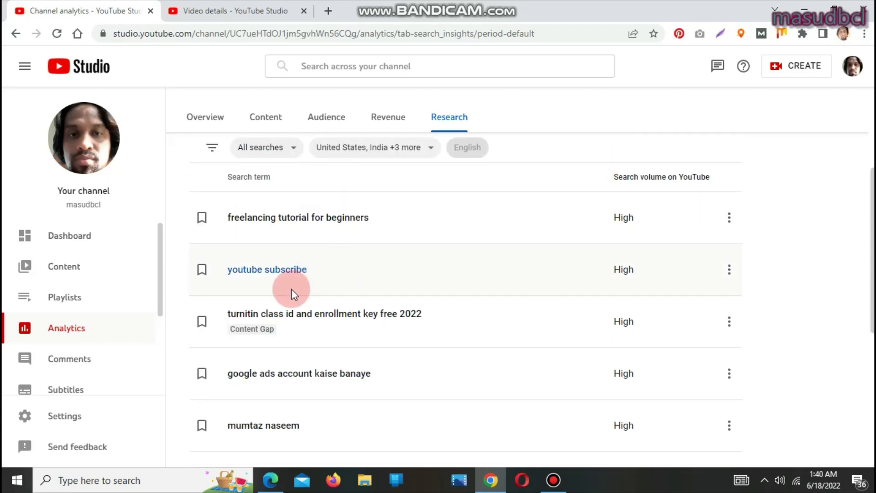
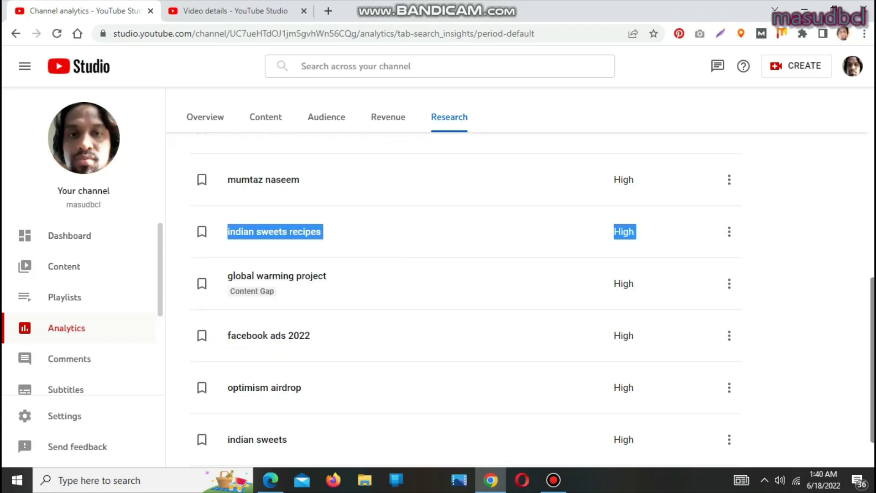
left_click(711, 435)
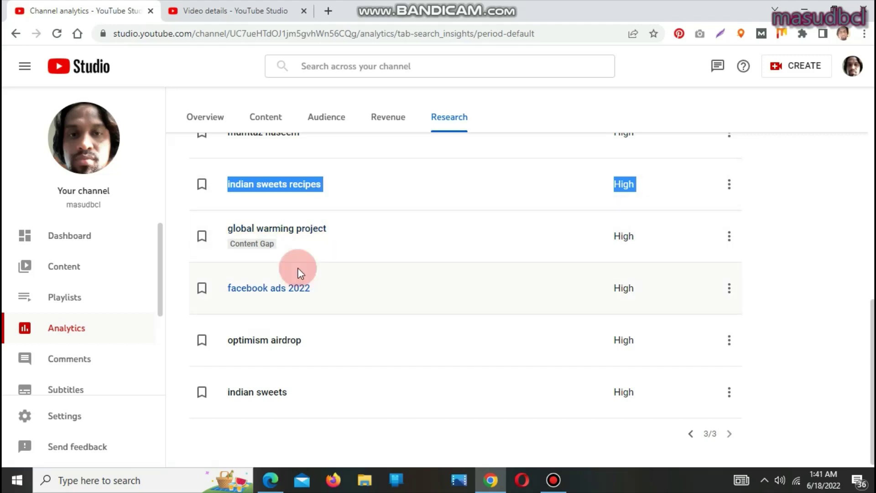
scroll(861, 224, "up", 5)
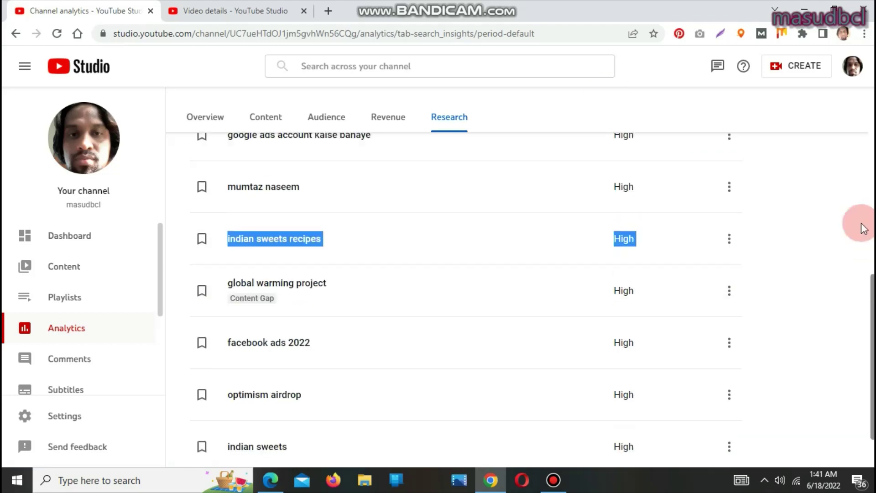
scroll(858, 182, "up", 2)
scroll(859, 189, "down", 2)
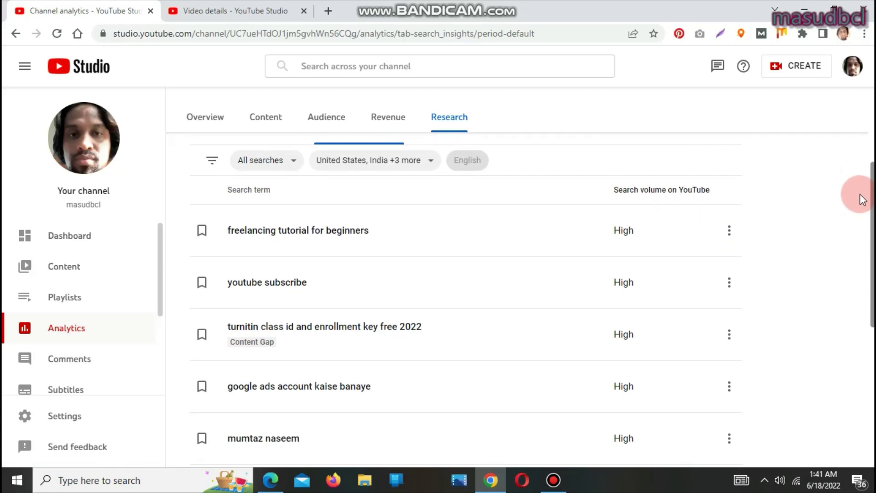
Return to the first page of viewers' searches and review the beginning of its term list.
left_click_drag(871, 255, 871, 373)
left_click(707, 472)
left_click(692, 436)
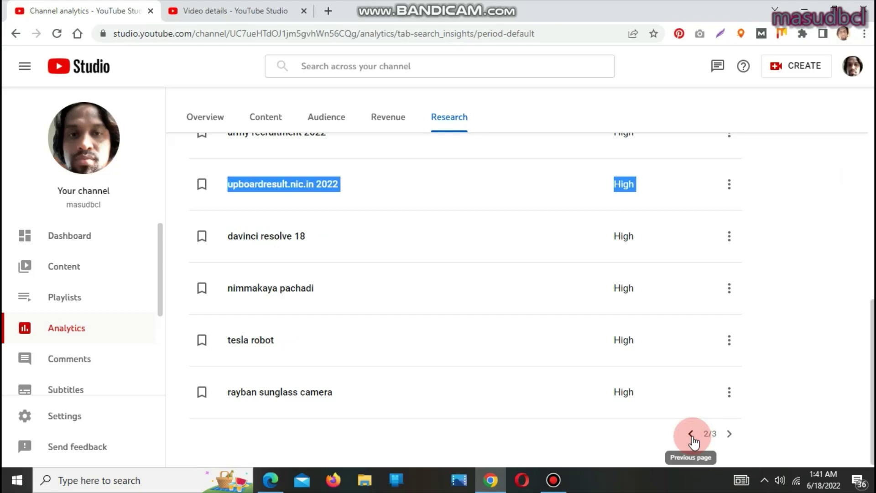
left_click(691, 436)
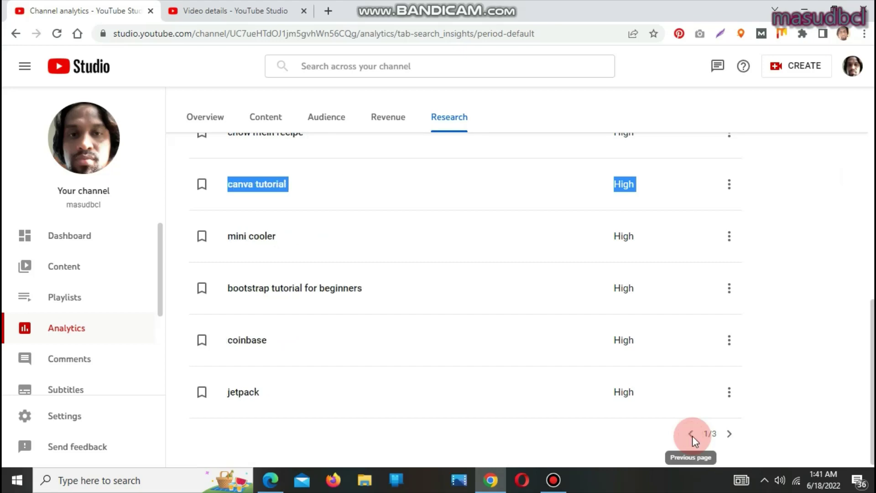
left_click_drag(864, 316, 862, 311)
scroll(862, 311, "up", 5)
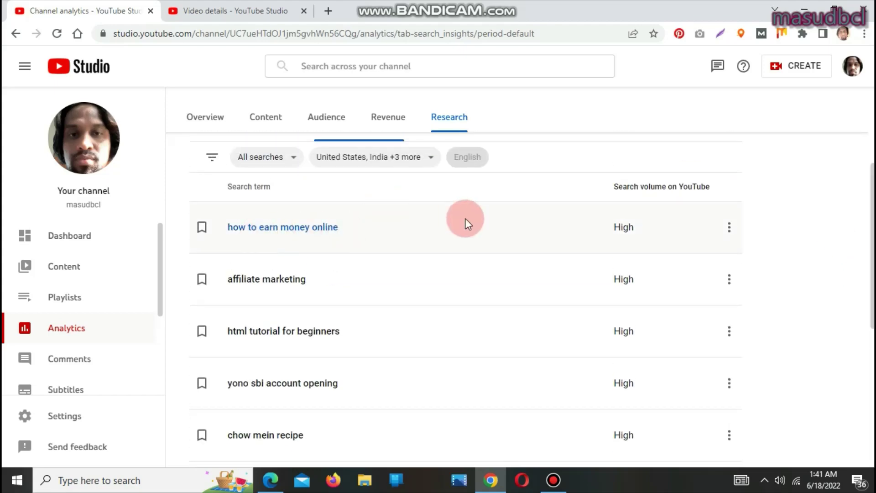
scroll(531, 286, "up", 3)
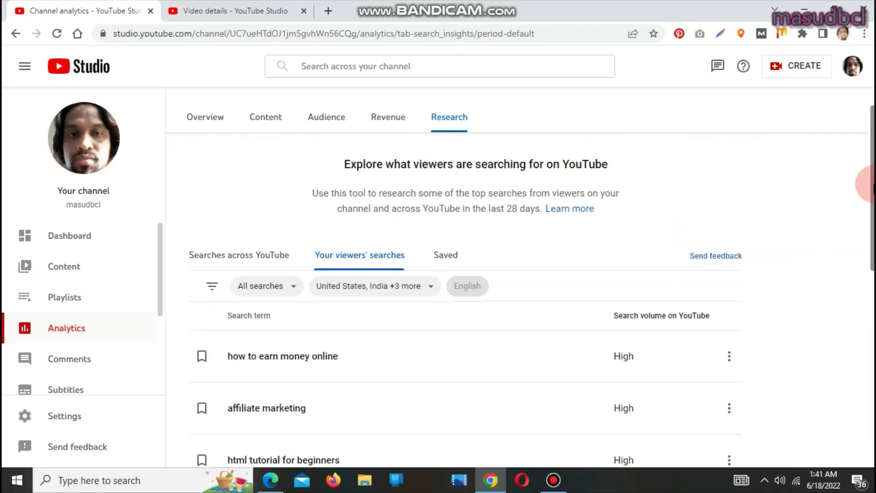
left_click(374, 262)
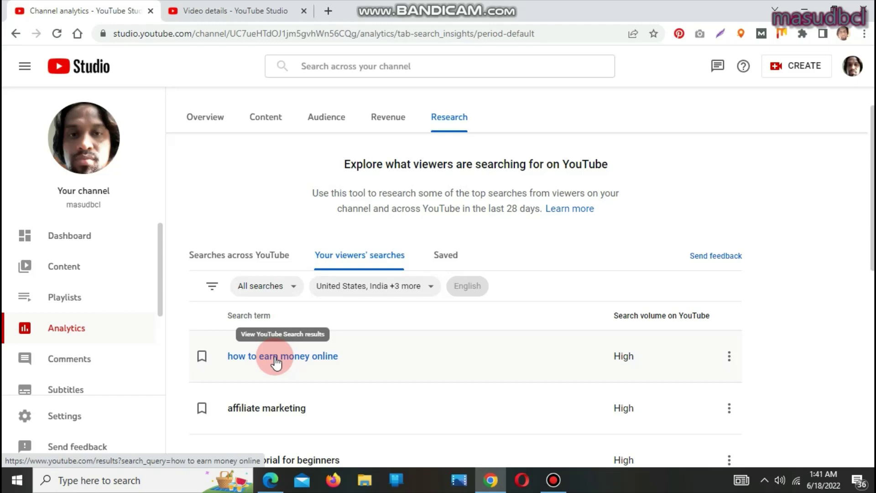
Open the saved search terms of the Research section and look through the page.
mouse_move(495, 4)
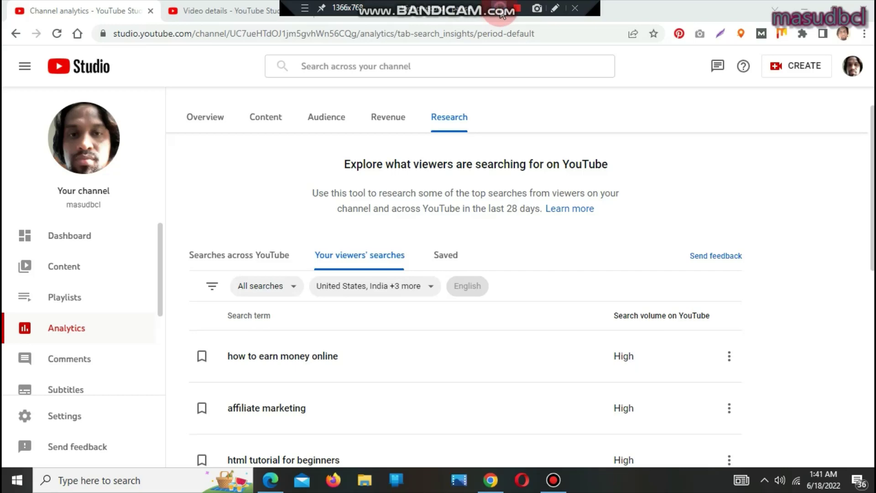
left_click(446, 254)
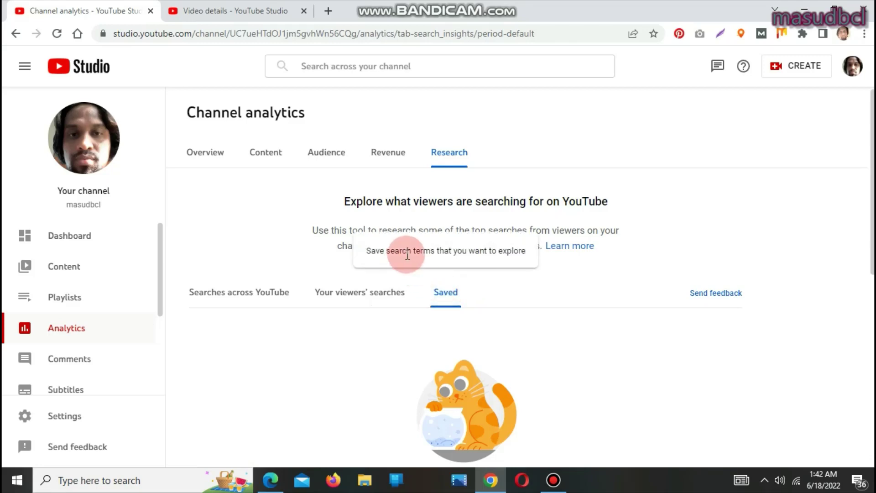
scroll(727, 323, "down", 1)
scroll(466, 162, "down", 3)
left_click(466, 163)
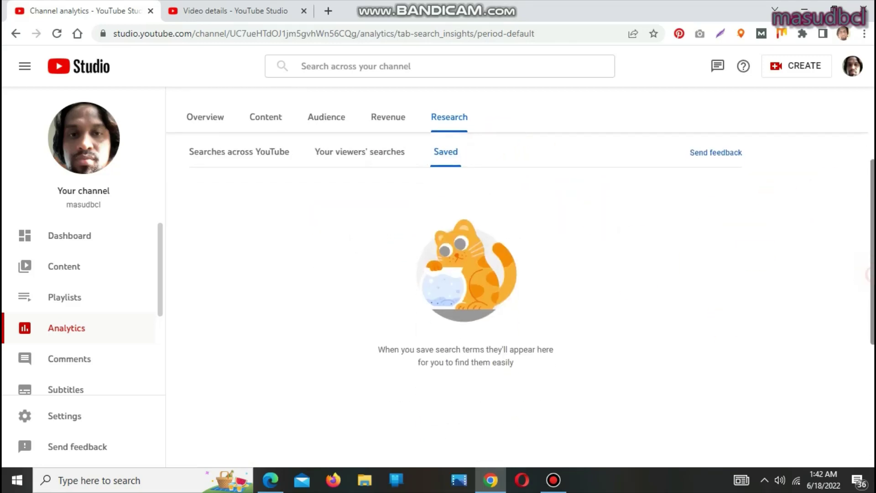
scroll(866, 251, "down", 3)
scroll(866, 237, "up", 5)
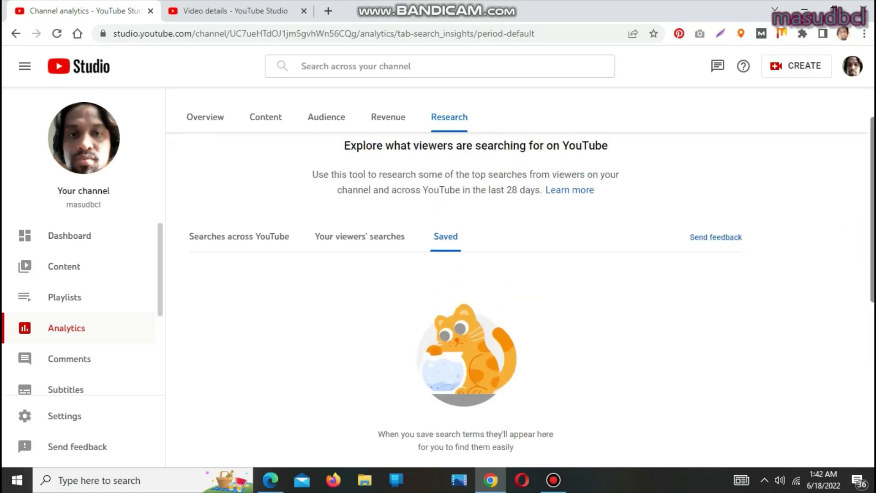
scroll(483, 315, "up", 1)
left_click(482, 315)
Read the Research tool's description and highlight the period it covers.
left_click_drag(318, 230, 618, 239)
left_click(403, 255)
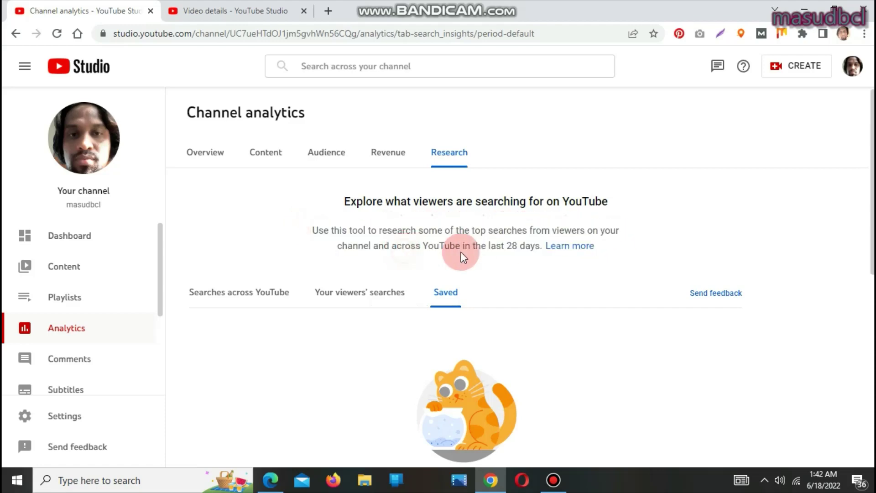
left_click_drag(511, 246, 531, 253)
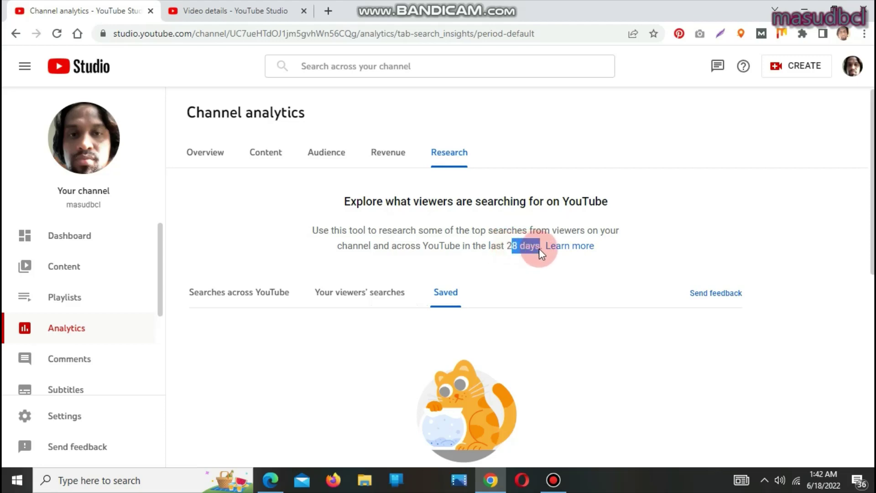
scroll(475, 274, "down", 1)
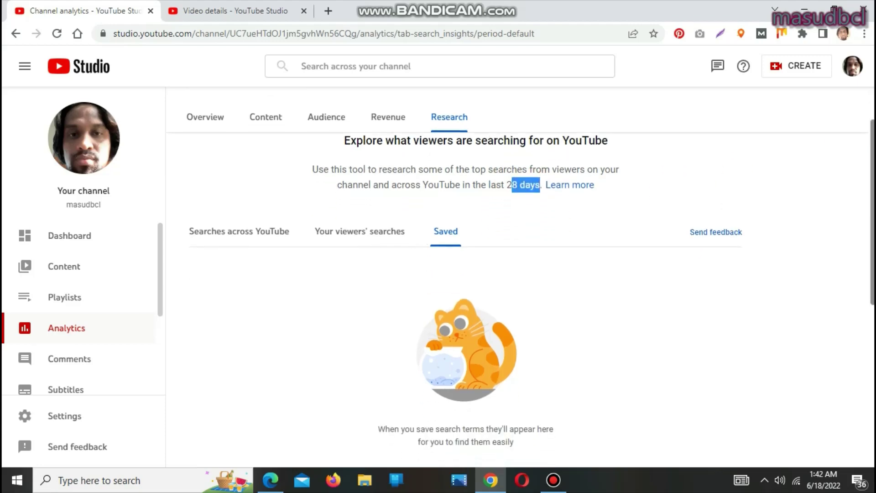
Switch to the searches across YouTube and search for the term "Pinterest Pin".
left_click(239, 232)
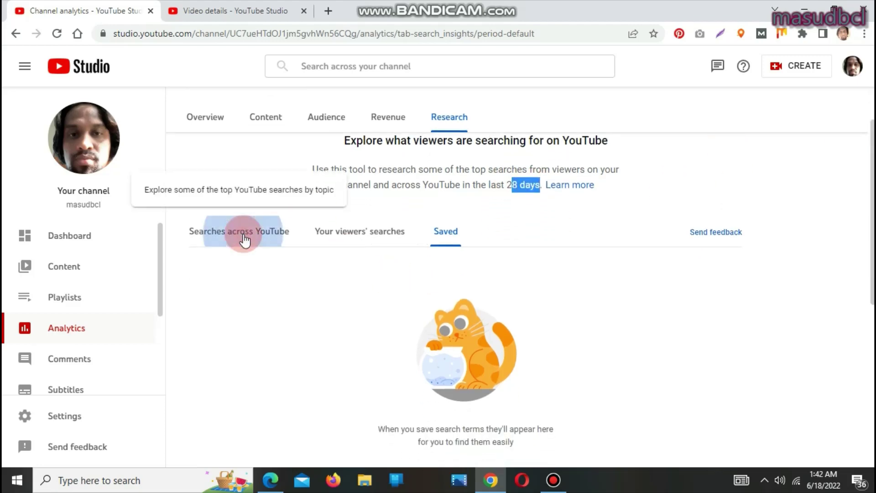
left_click(872, 246)
scroll(872, 246, "down", 2)
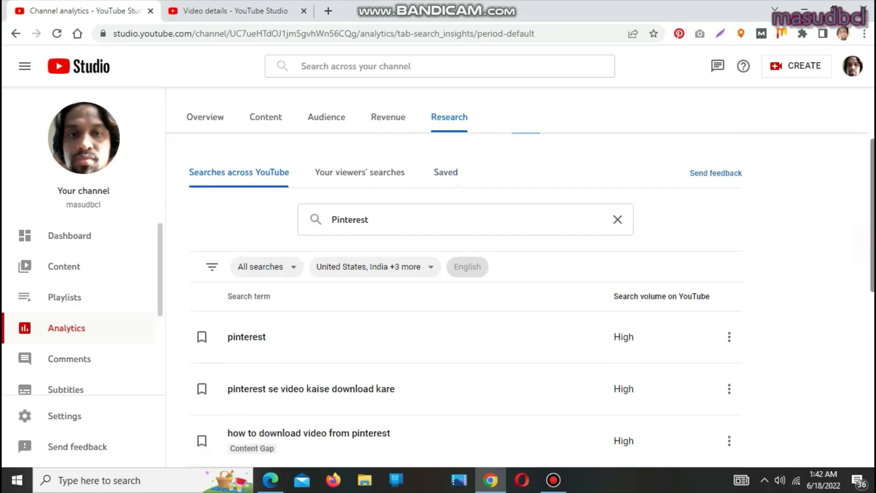
left_click(447, 200)
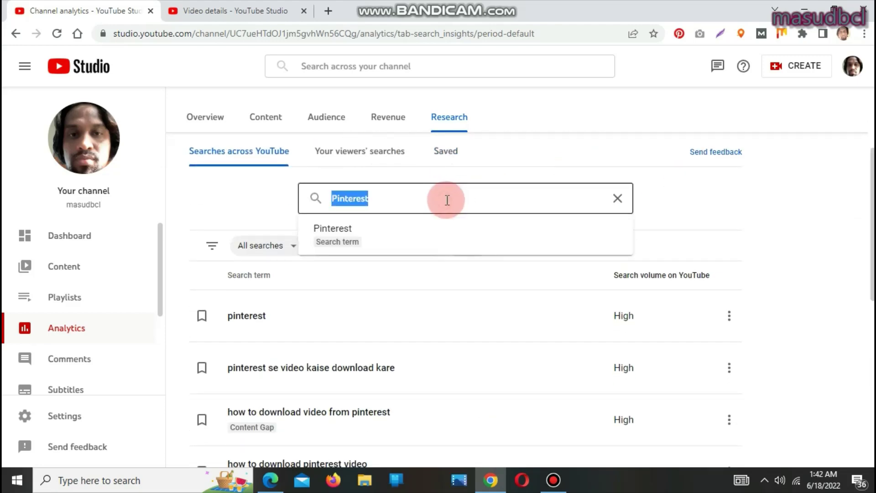
left_click(447, 200)
type("Pin")
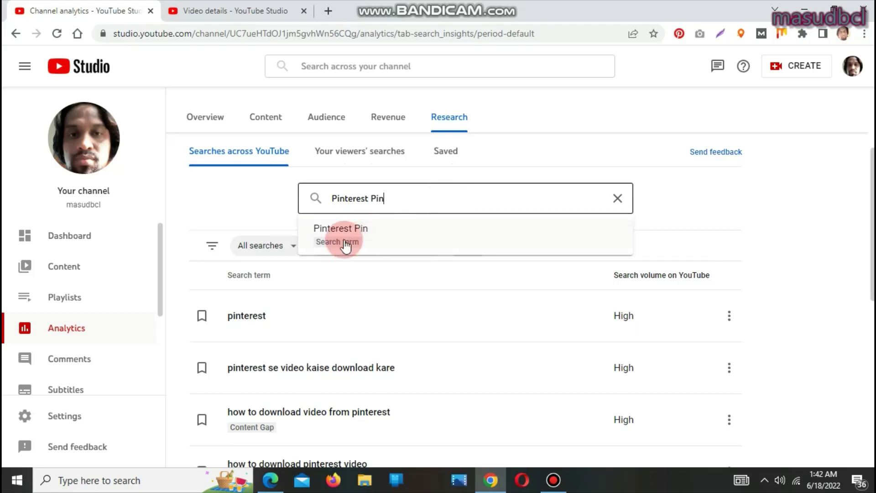
left_click(338, 240)
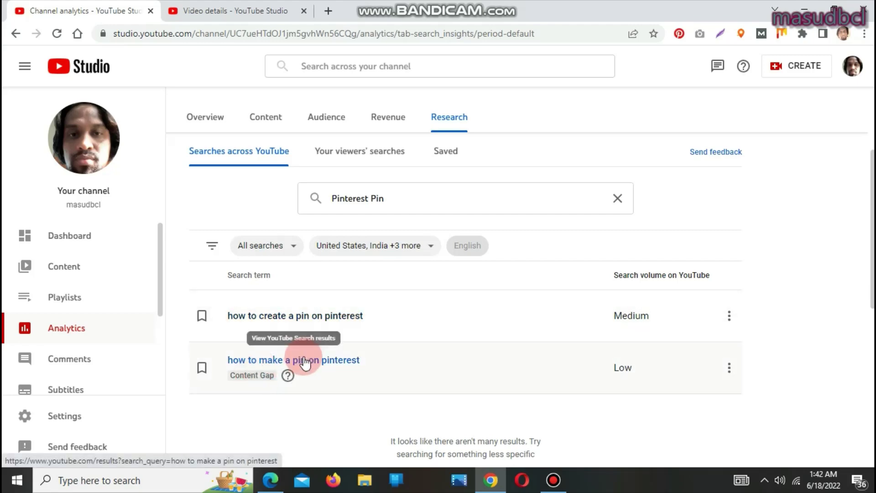
Copy the search term "how to create a pin on pinterest" from the research results into the Pinterest video's tags and save the video details.
left_click(228, 10)
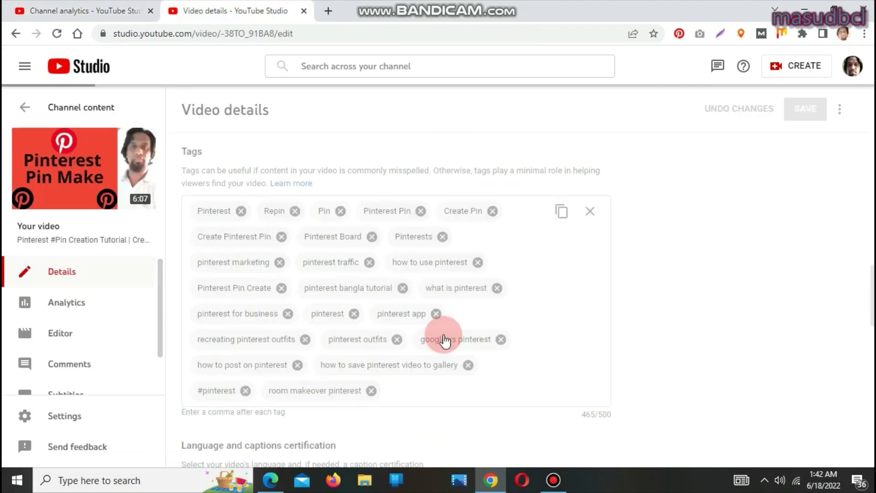
left_click(54, 10)
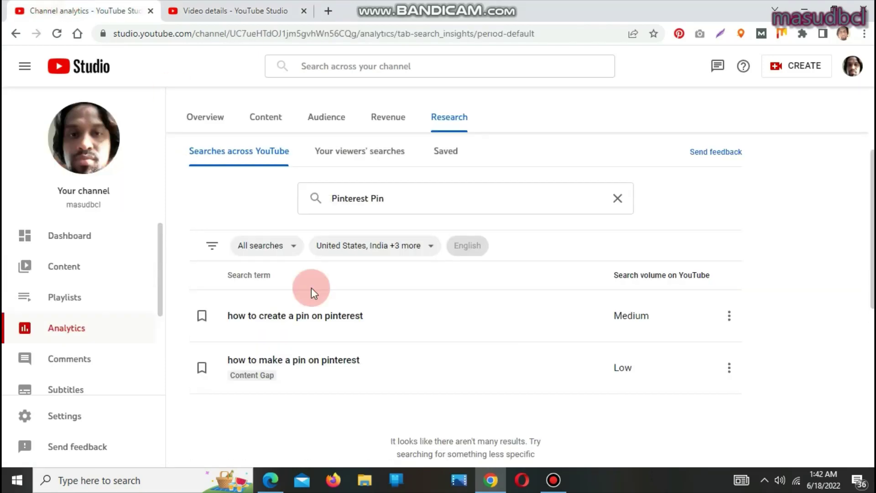
left_click_drag(363, 319, 228, 322)
key("ctrl+c")
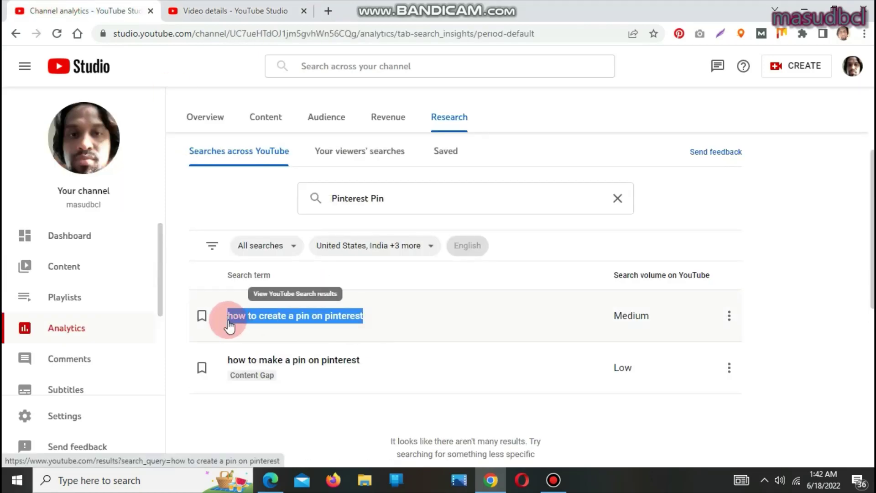
left_click(228, 11)
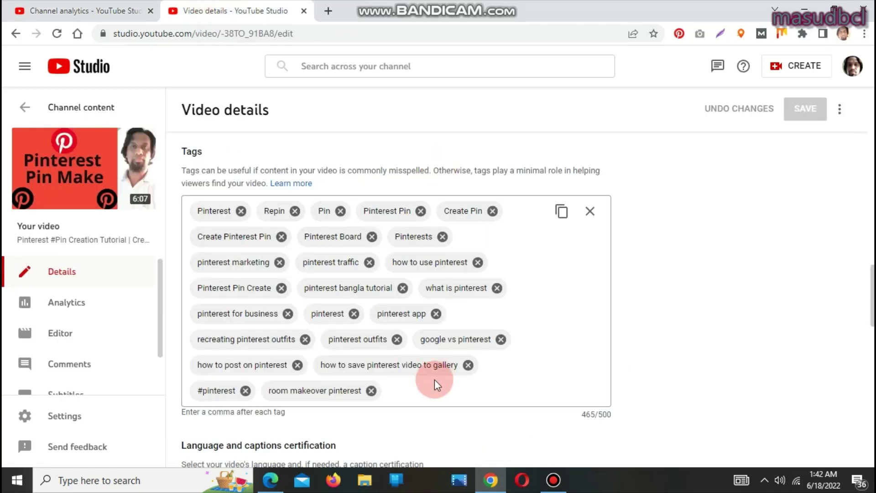
left_click(412, 384)
key("ctrl+v")
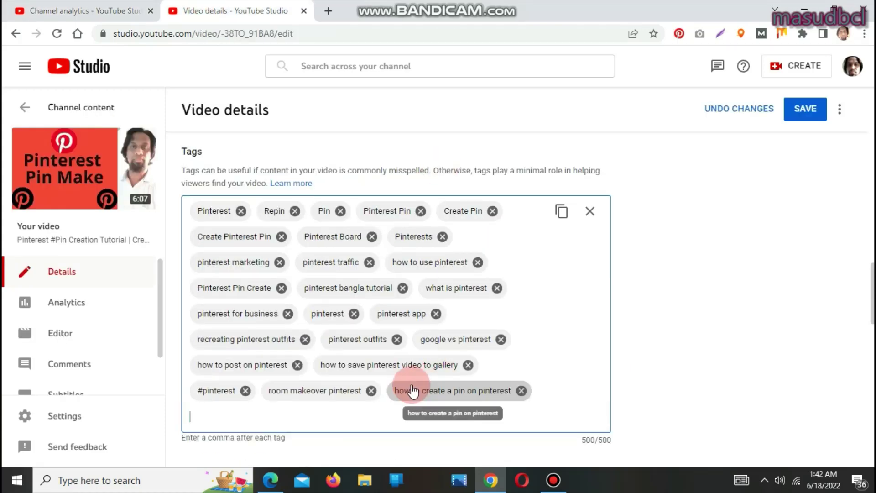
left_click(805, 113)
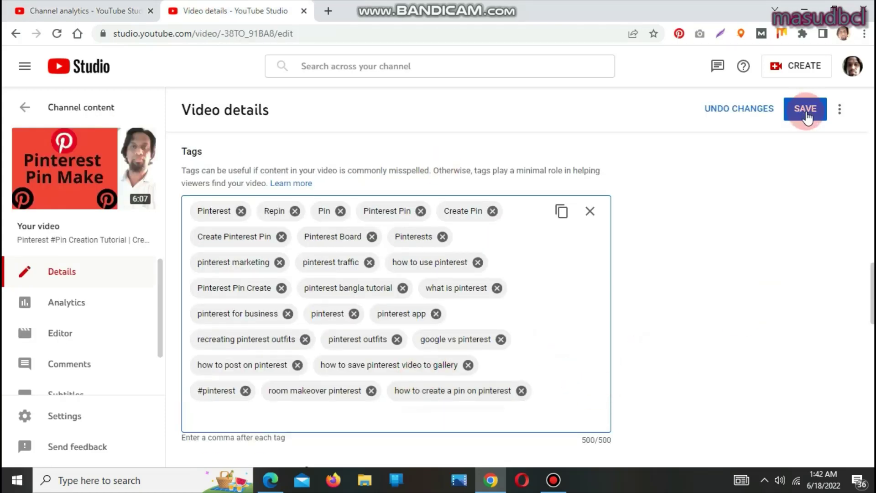
Return to the channel's Research page, search across YouTube for the term "Social Media", and dismiss the Skype notification.
left_click(73, 6)
left_click(409, 197)
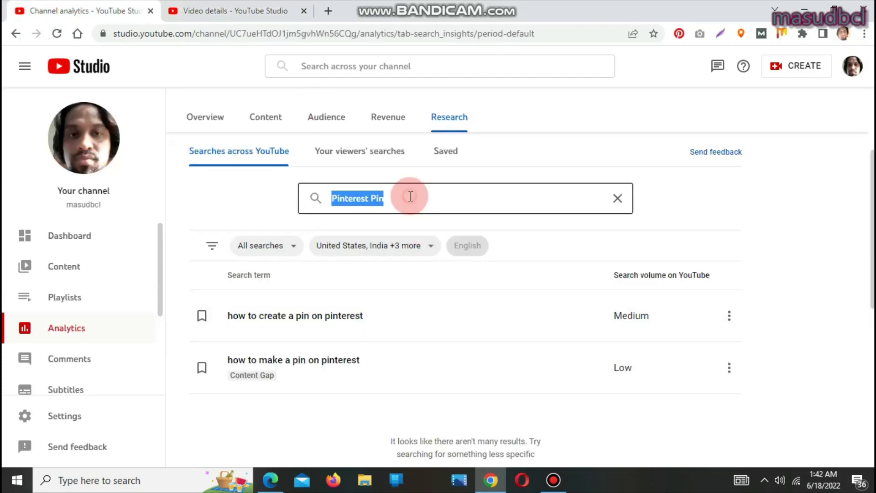
type("Social")
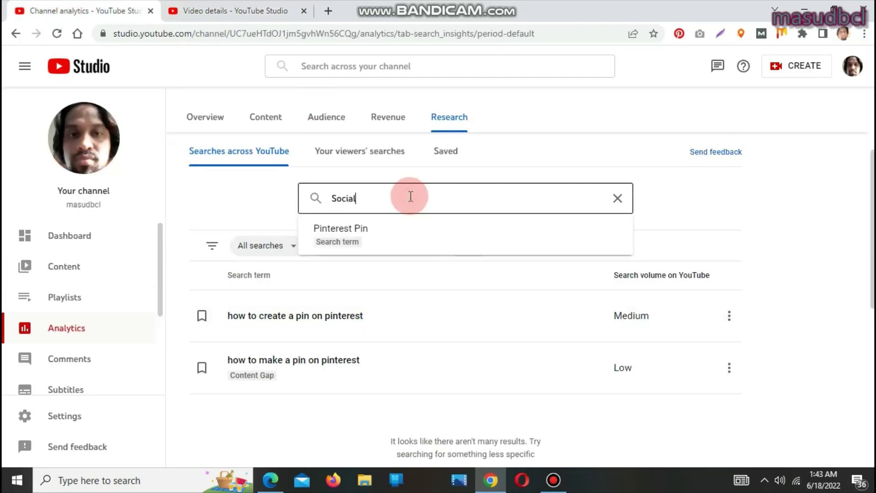
type(" Media")
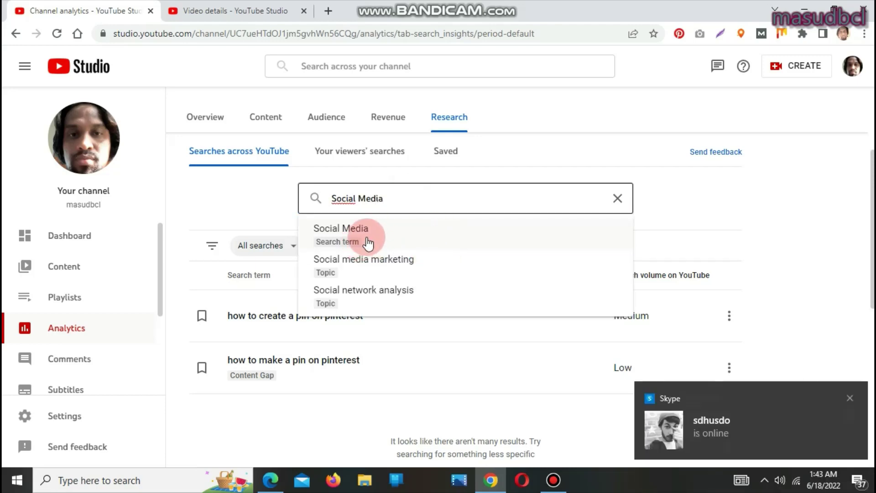
left_click(366, 236)
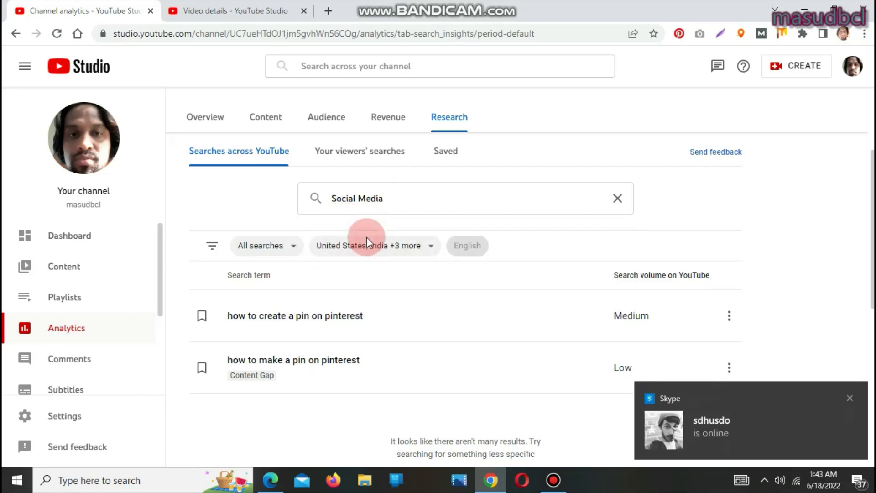
left_click(850, 399)
Look through the "Social Media" search terms and their search volumes, and return to the beginning of the page.
scroll(851, 401, "down", 1)
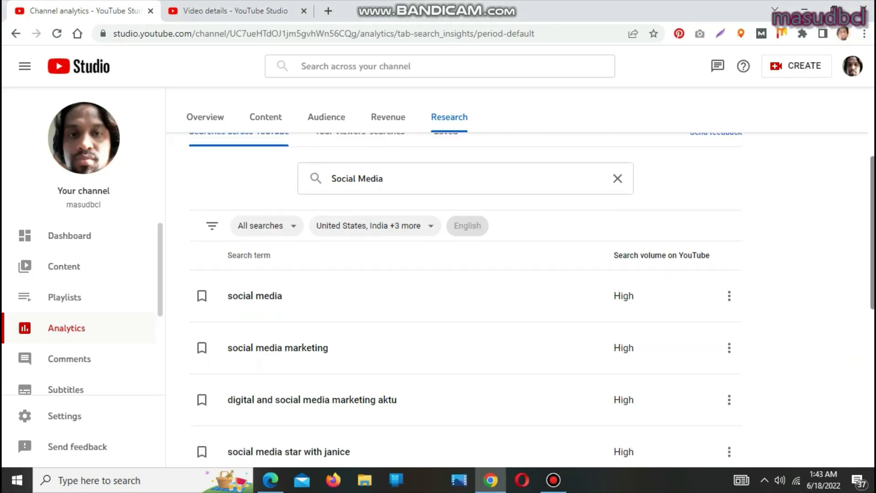
scroll(465, 296, "down", 2)
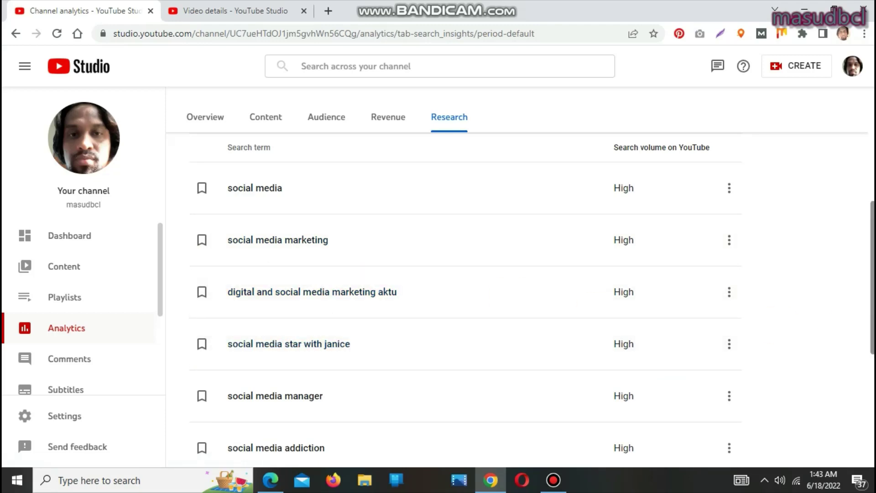
scroll(465, 297, "down", 3)
scroll(465, 296, "up", 5)
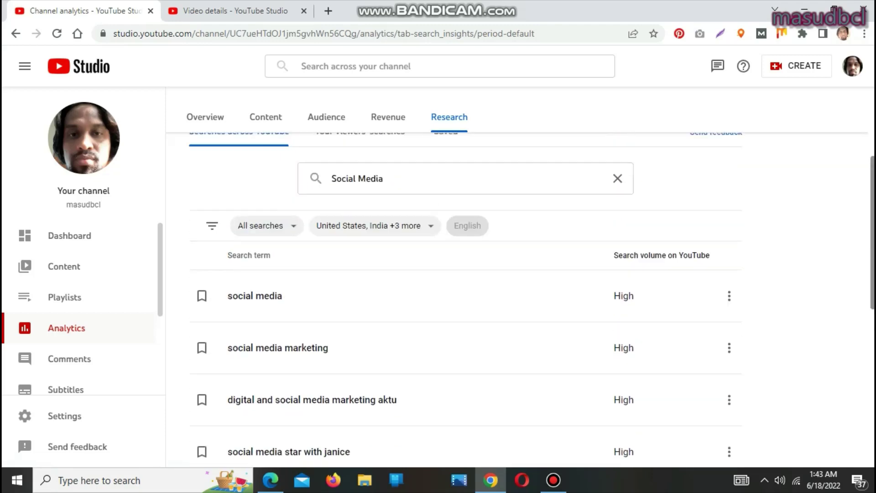
scroll(862, 220, "up", 3)
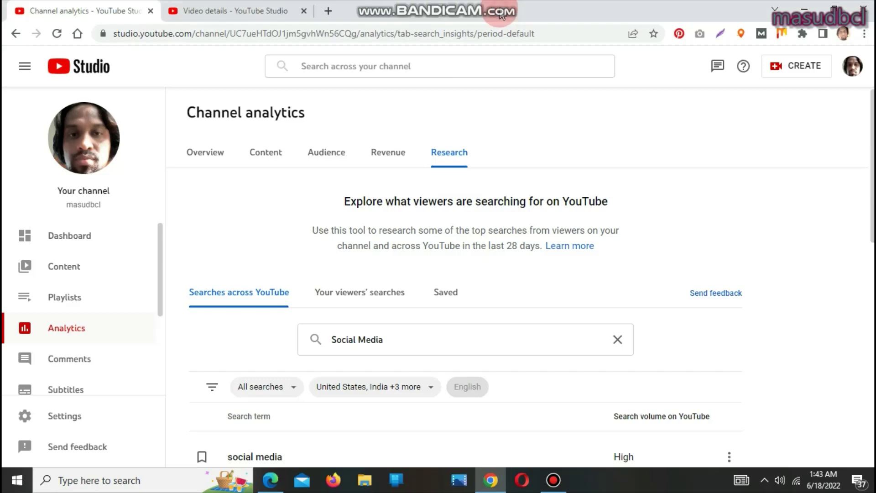
mouse_move(481, 6)
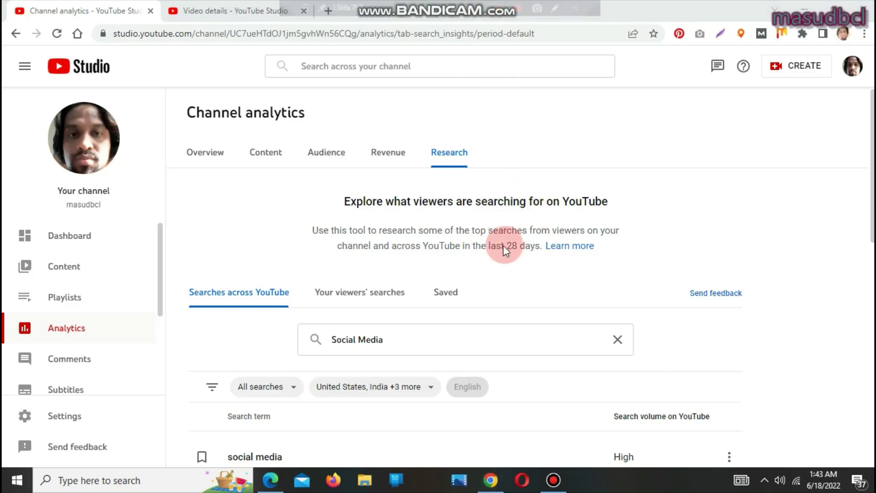
scroll(520, 273, "down", 2)
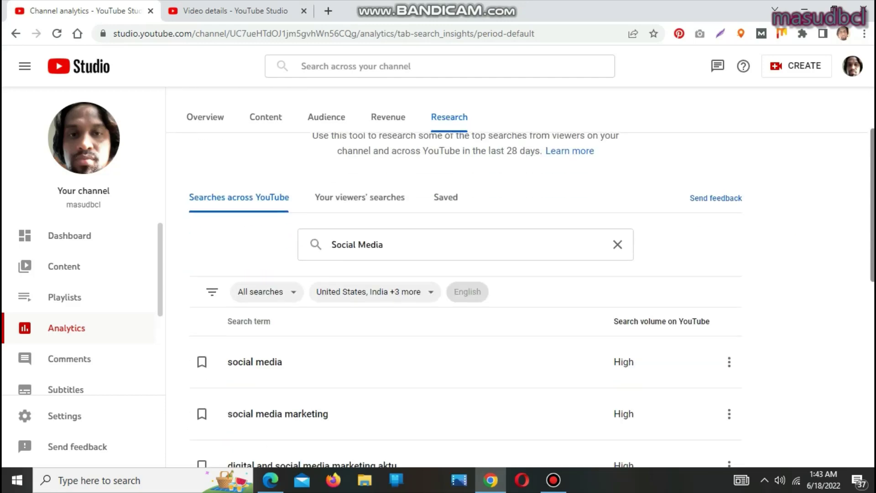
scroll(520, 274, "up", 1)
scroll(520, 274, "down", 1)
scroll(520, 273, "down", 2)
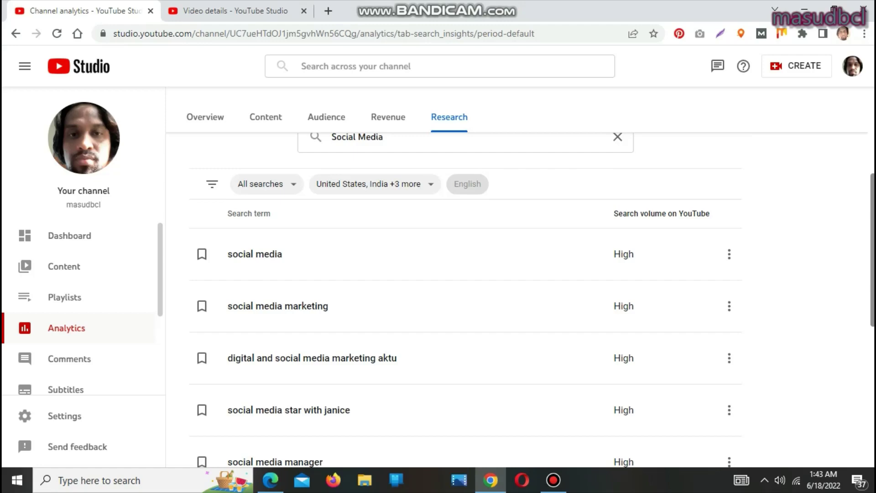
scroll(532, 299, "down", 7)
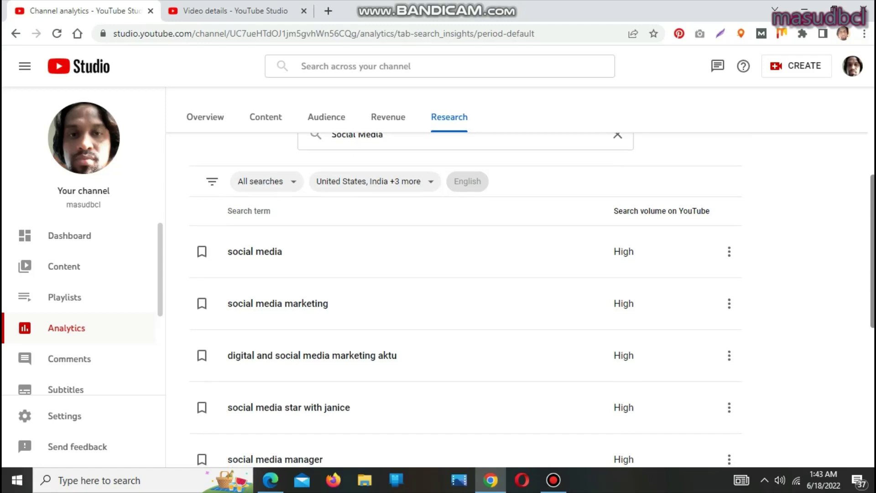
left_click_drag(867, 310, 486, 154)
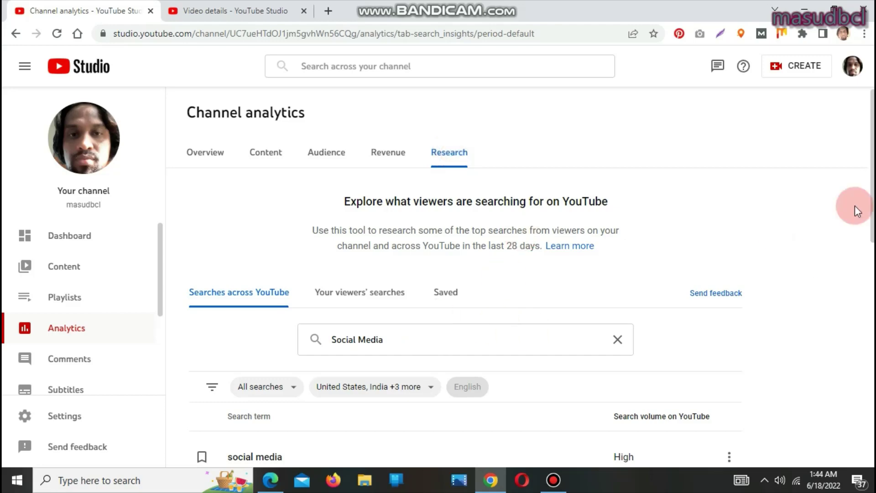
scroll(853, 210, "down", 3)
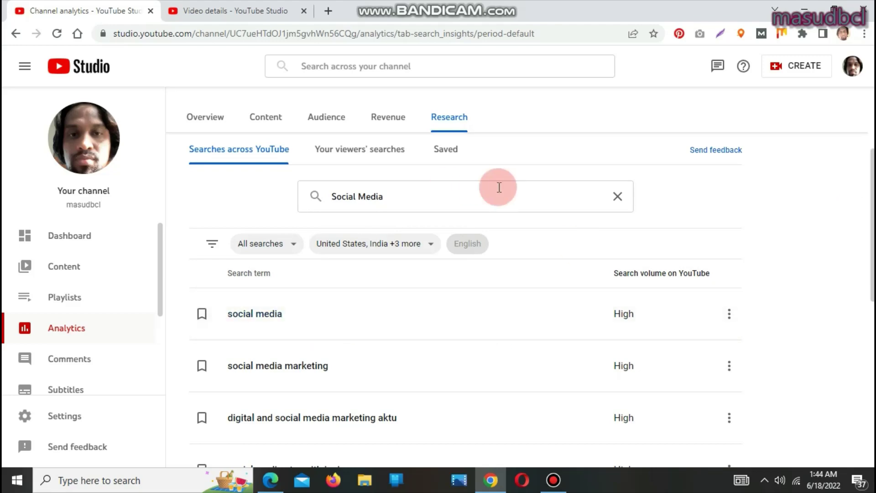
mouse_move(521, 1)
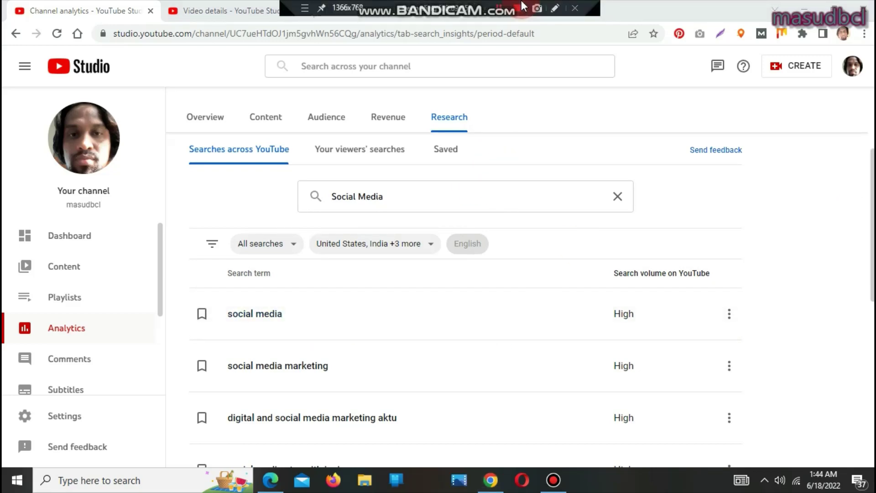